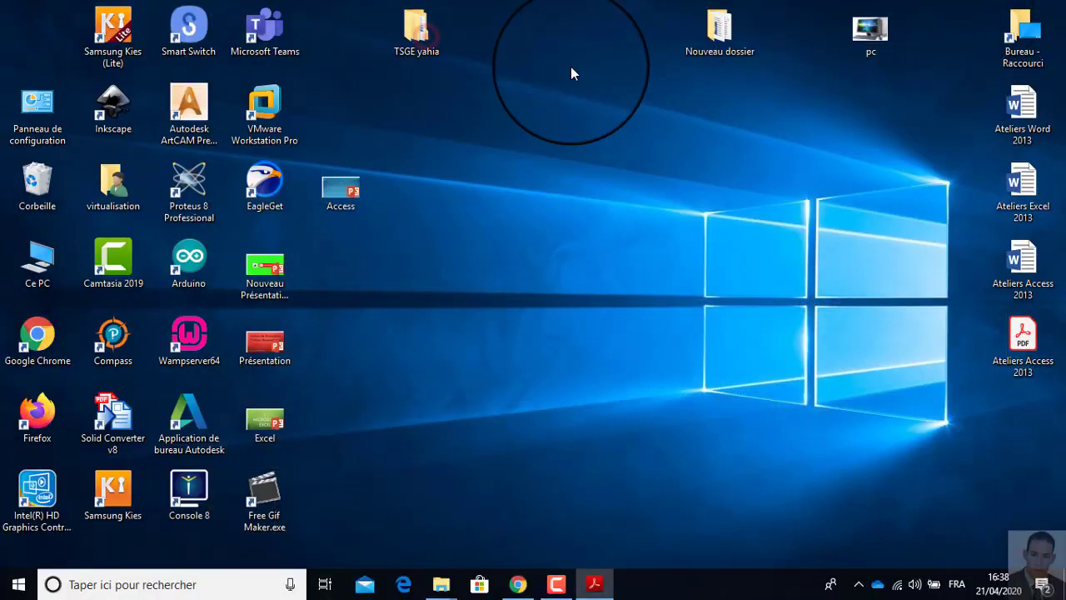
Open the Gestion stagiaires database from the TP Access folder inside the TSGE folder on the desktop.
double_click(425, 37)
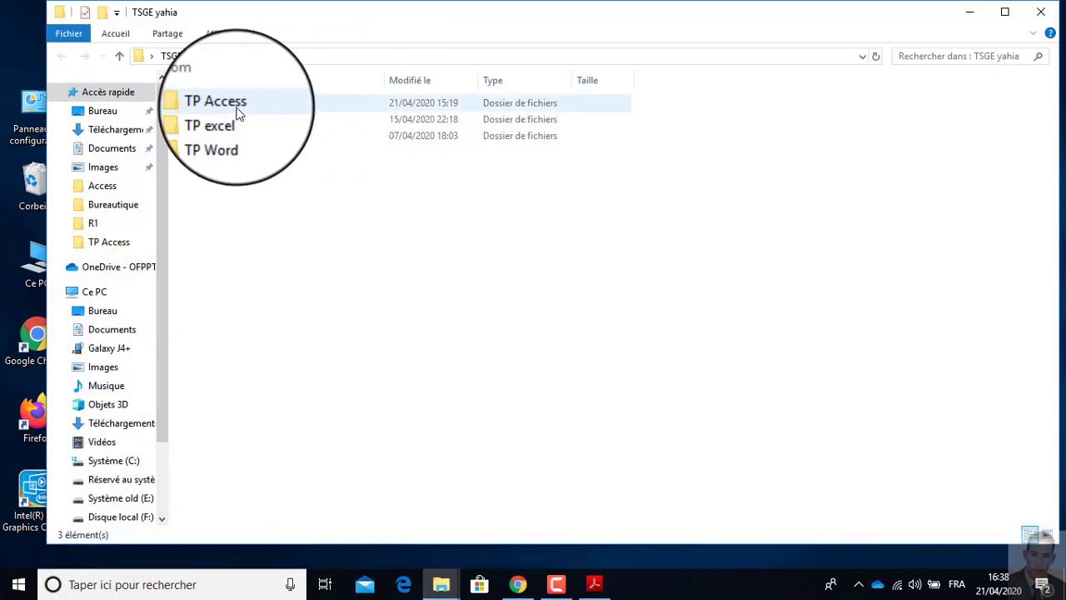
double_click(238, 108)
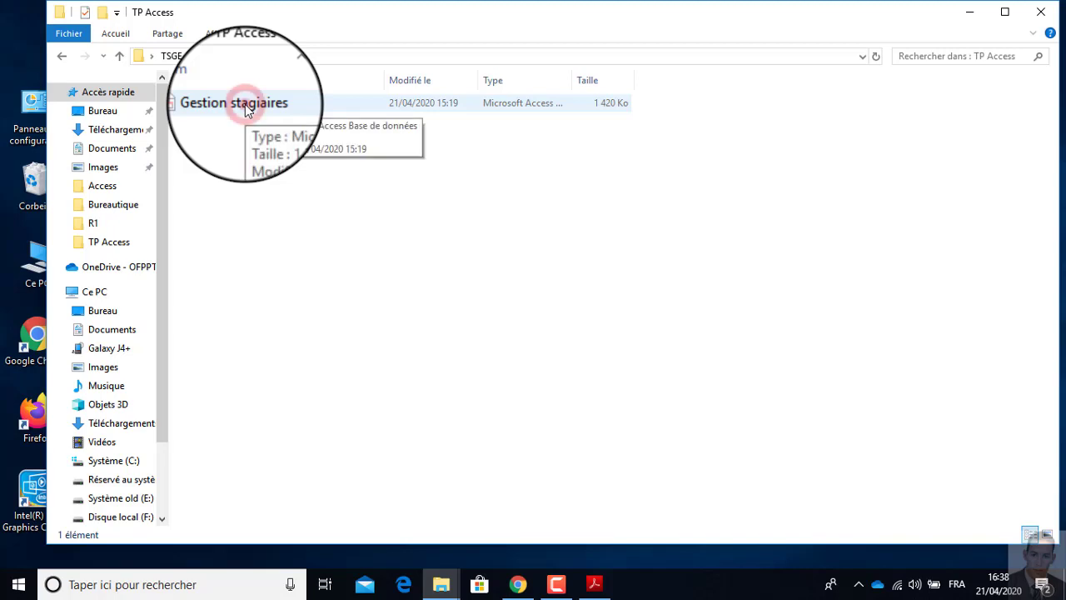
left_click(245, 107)
double_click(246, 110)
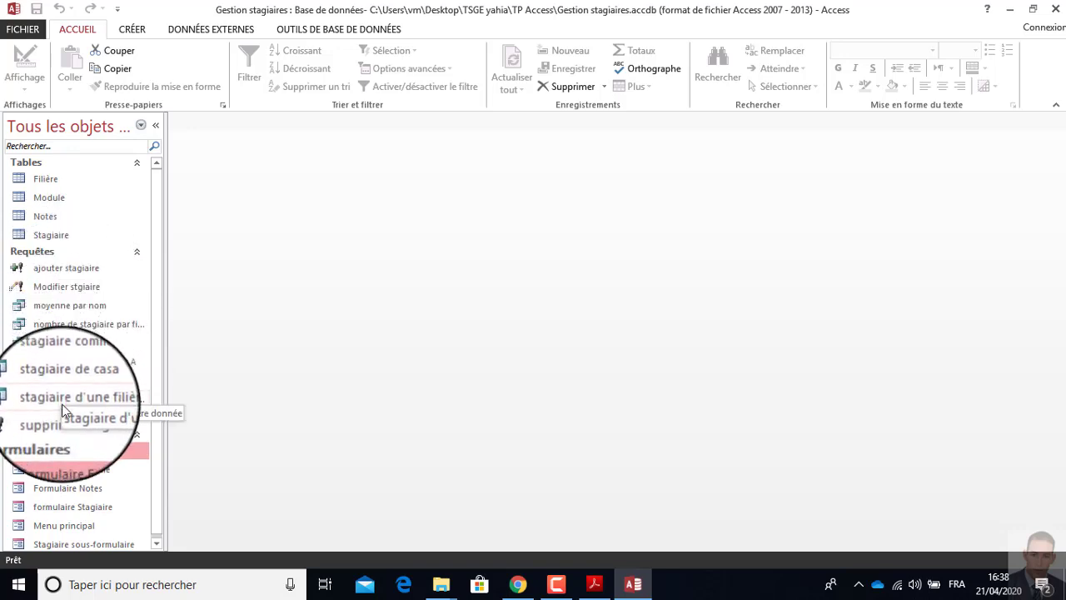
Look over the database objects, read the Atelier 7 report exercises in the PDF, and return to the database.
left_click(81, 451)
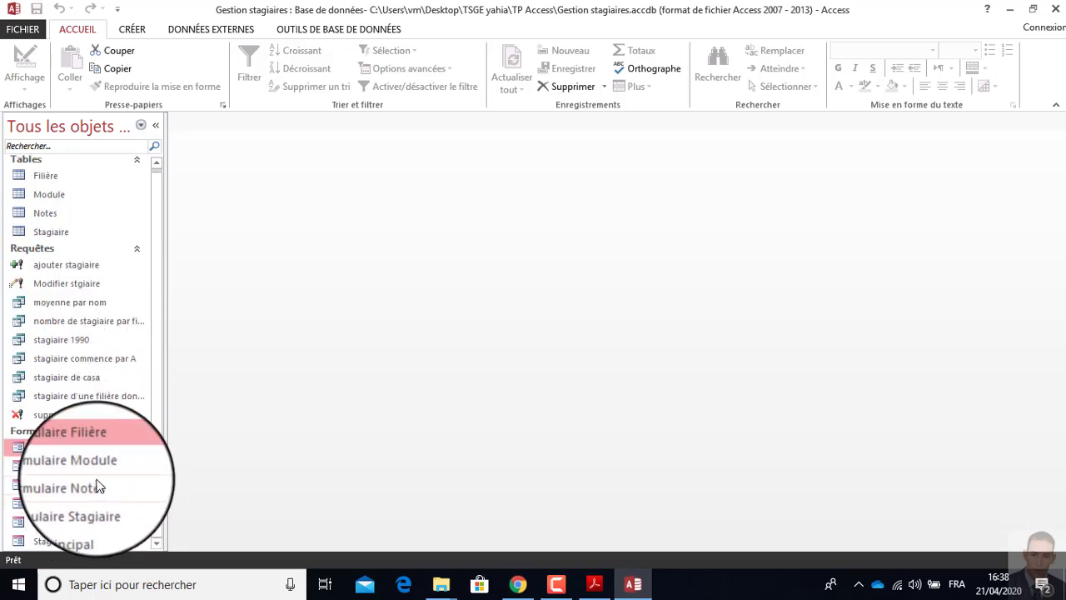
scroll(100, 533, "down", 1)
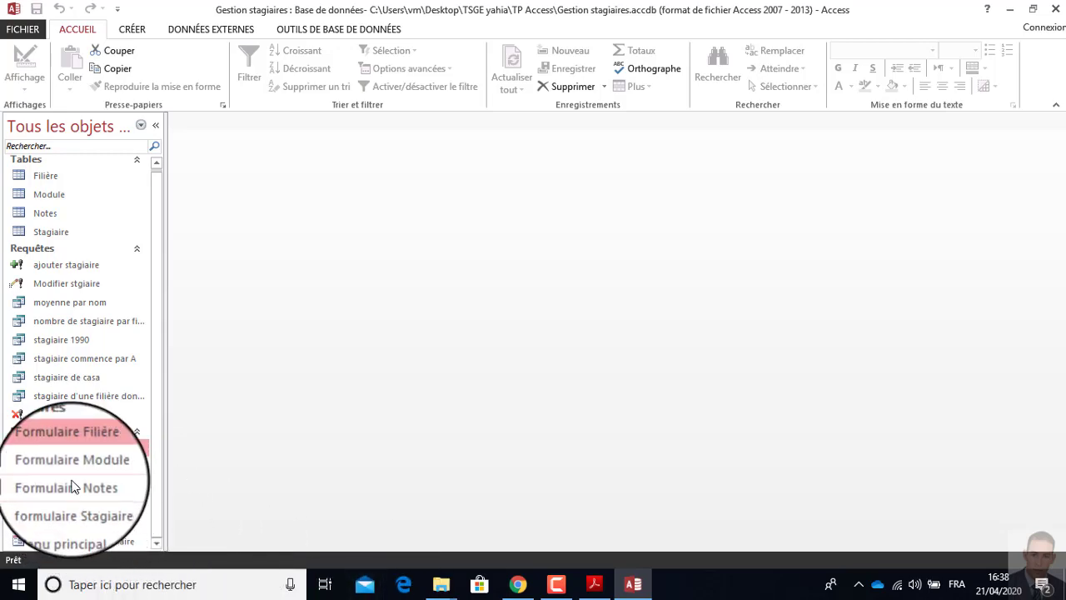
left_click(594, 584)
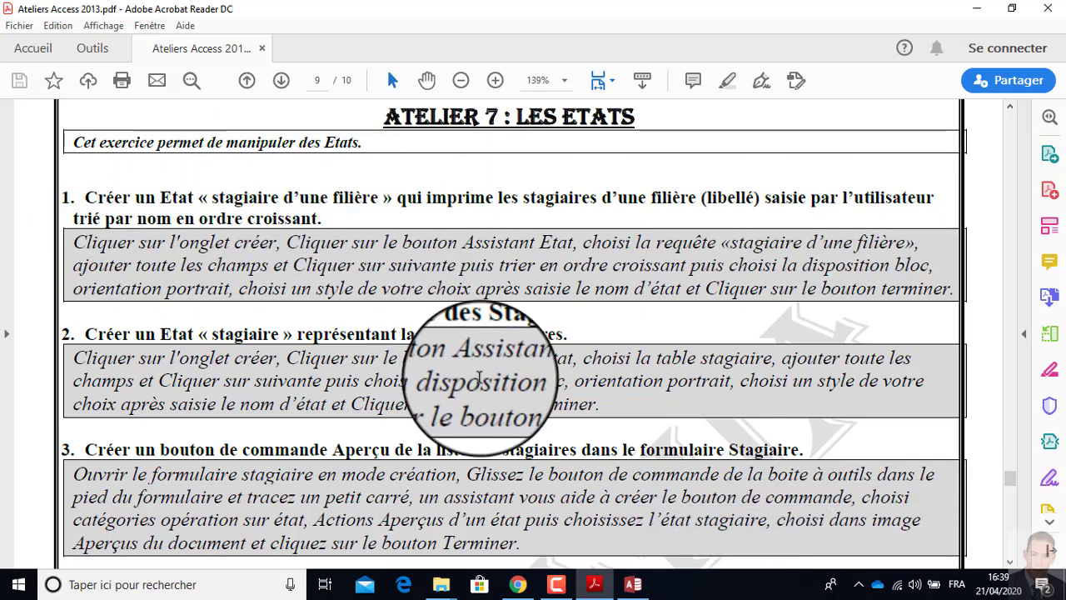
left_click(633, 585)
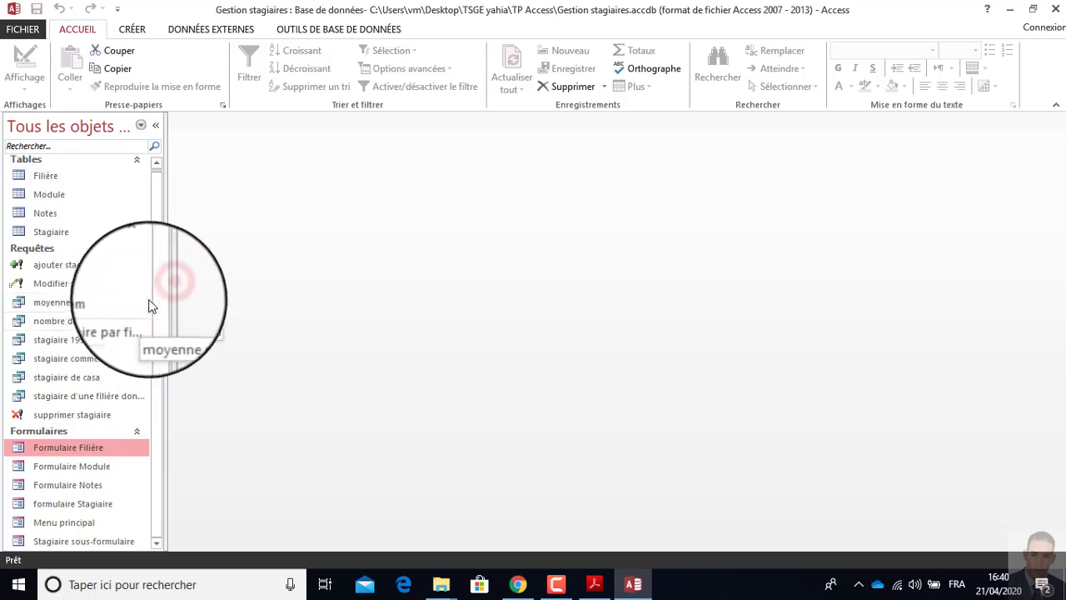
Run the query "stagiaire d'une filière donnée" for one filière, examine its records and close it.
left_click_drag(163, 286, 203, 304)
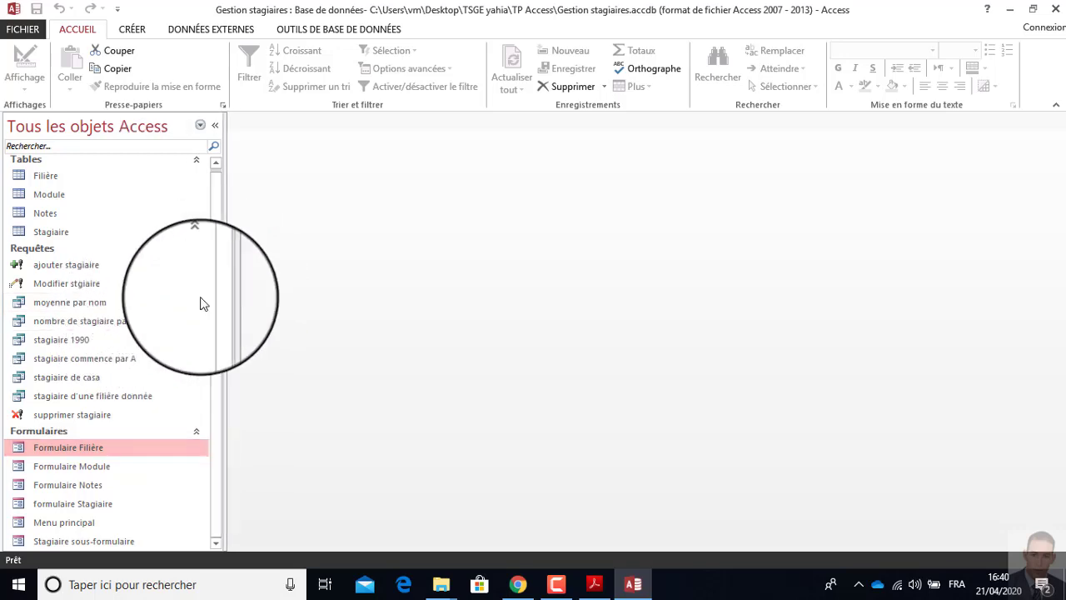
left_click(73, 402)
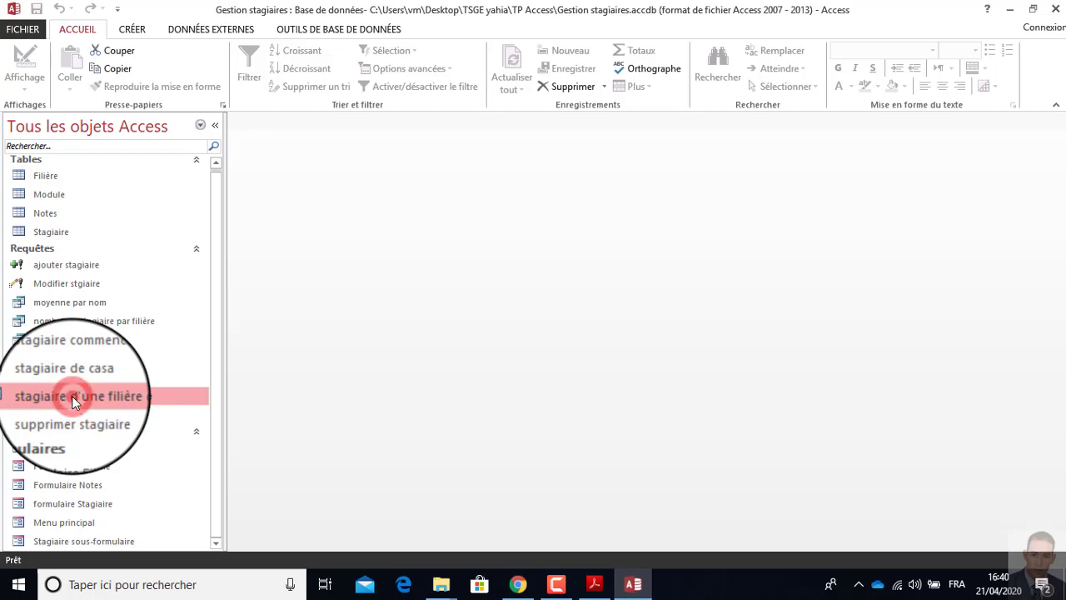
double_click(73, 402)
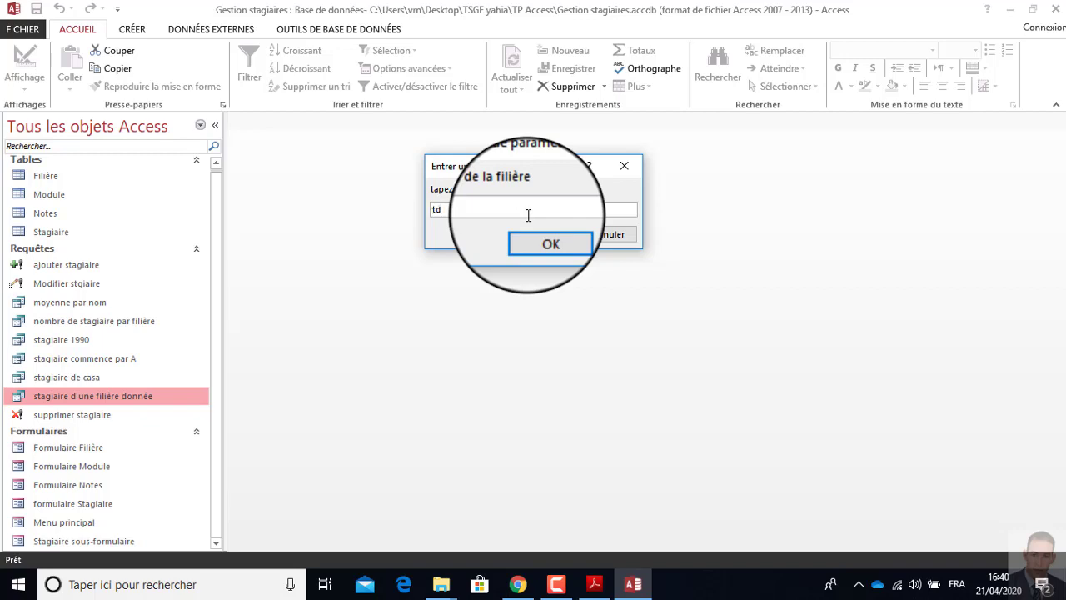
key("Return")
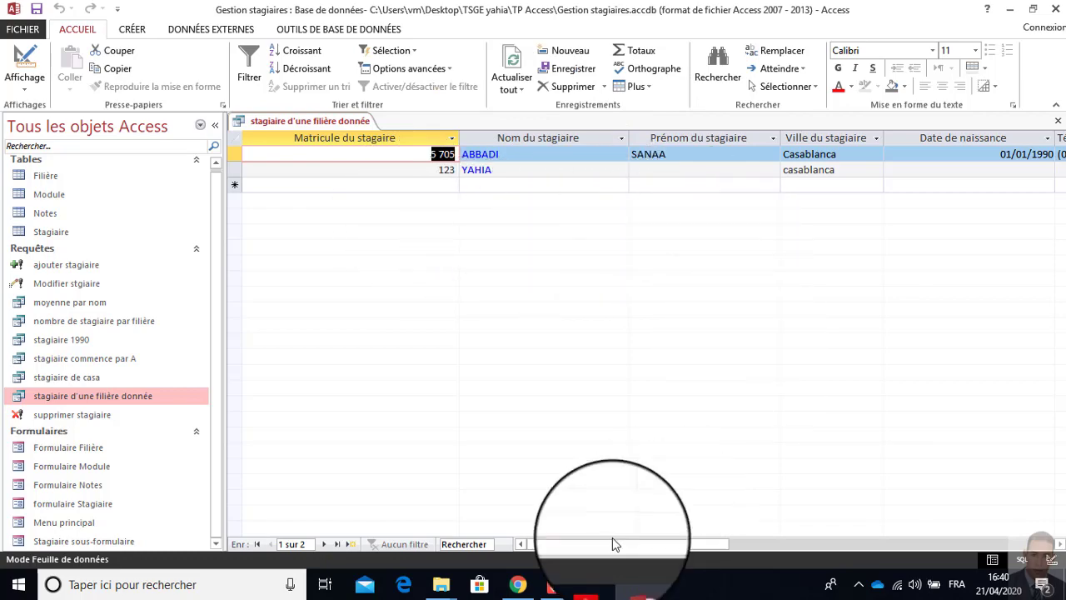
left_click_drag(567, 548, 599, 540)
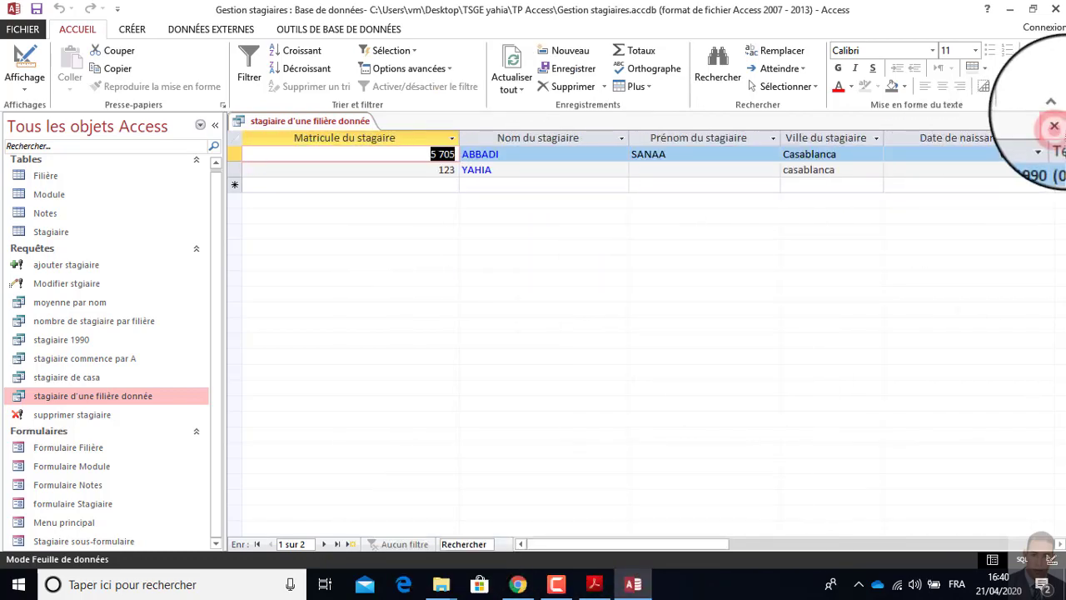
left_click(1058, 123)
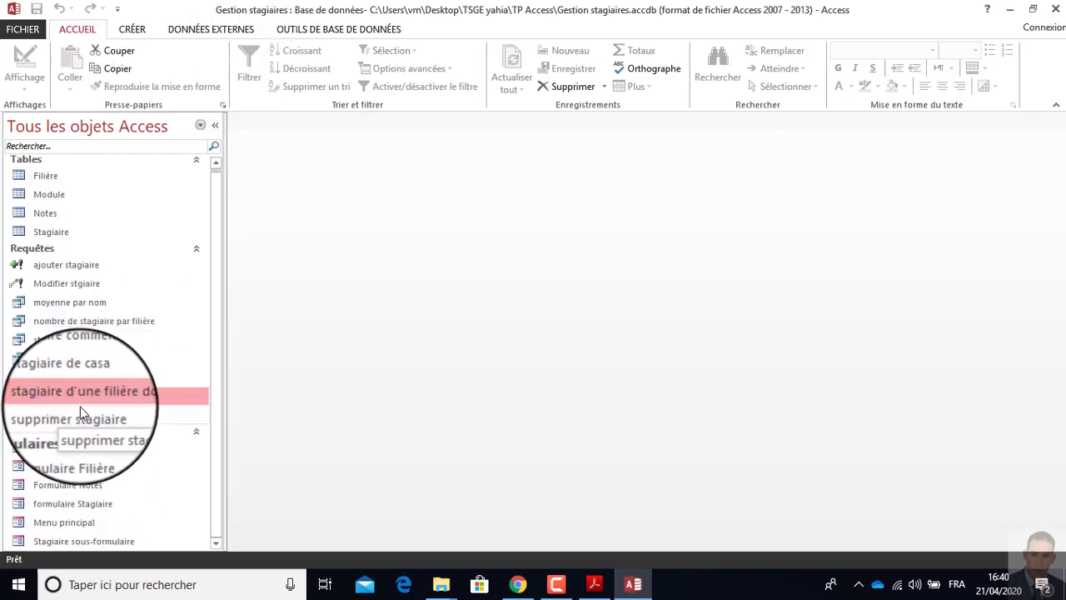
Start a report with the Report Wizard from the query "stagiaire d'une filière donnée", including all its fields.
left_click(134, 31)
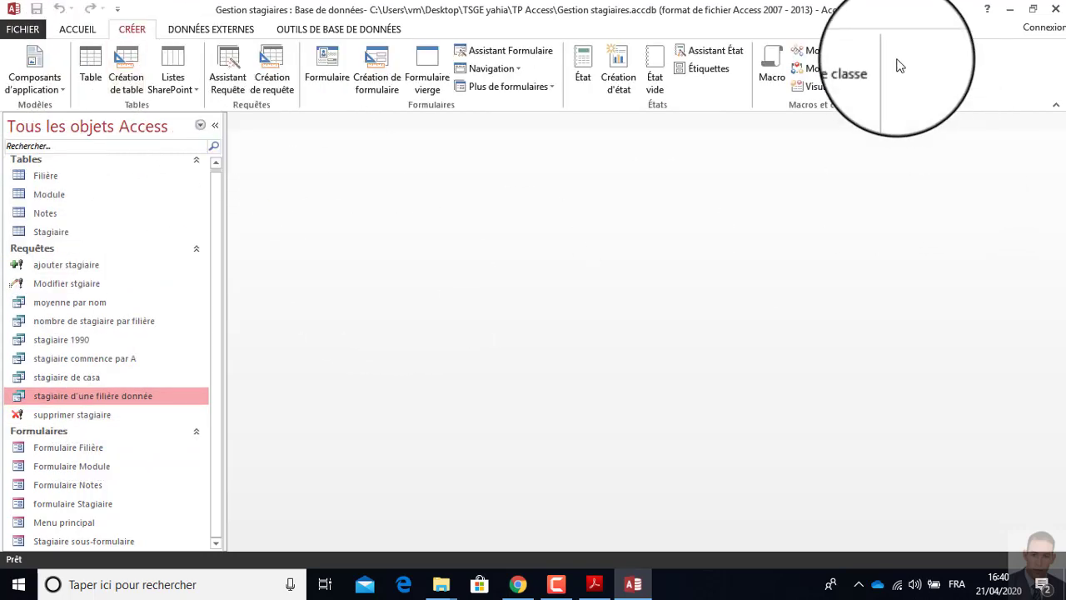
left_click(722, 50)
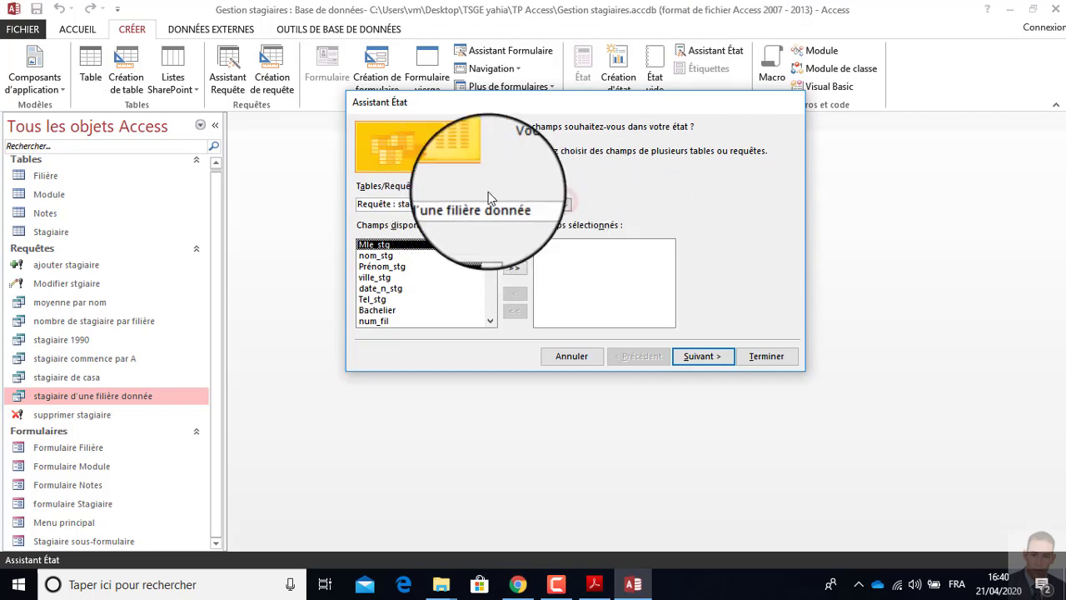
left_click(564, 204)
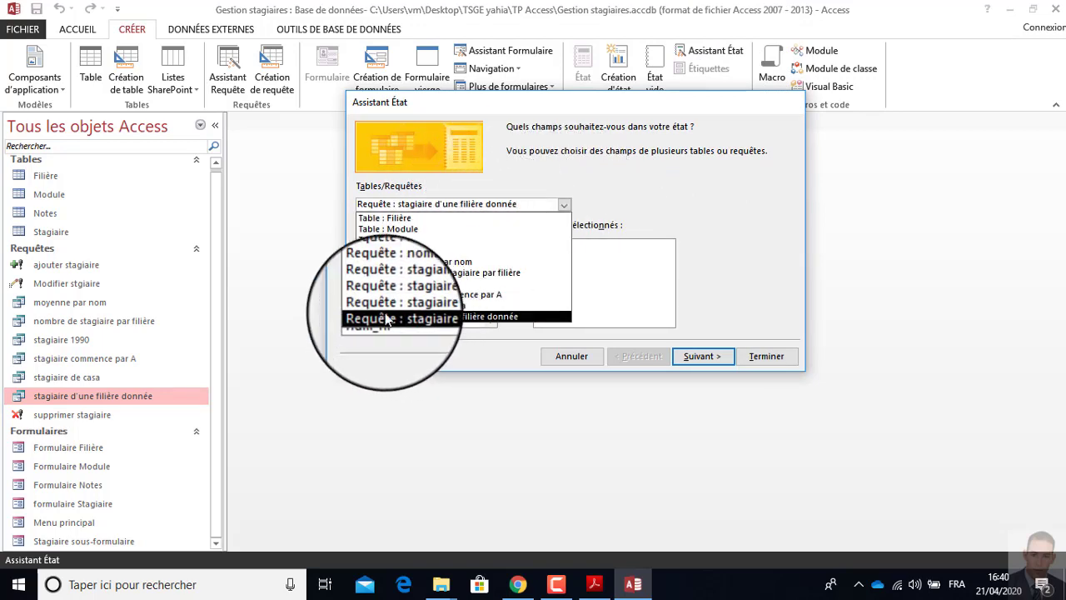
left_click(493, 324)
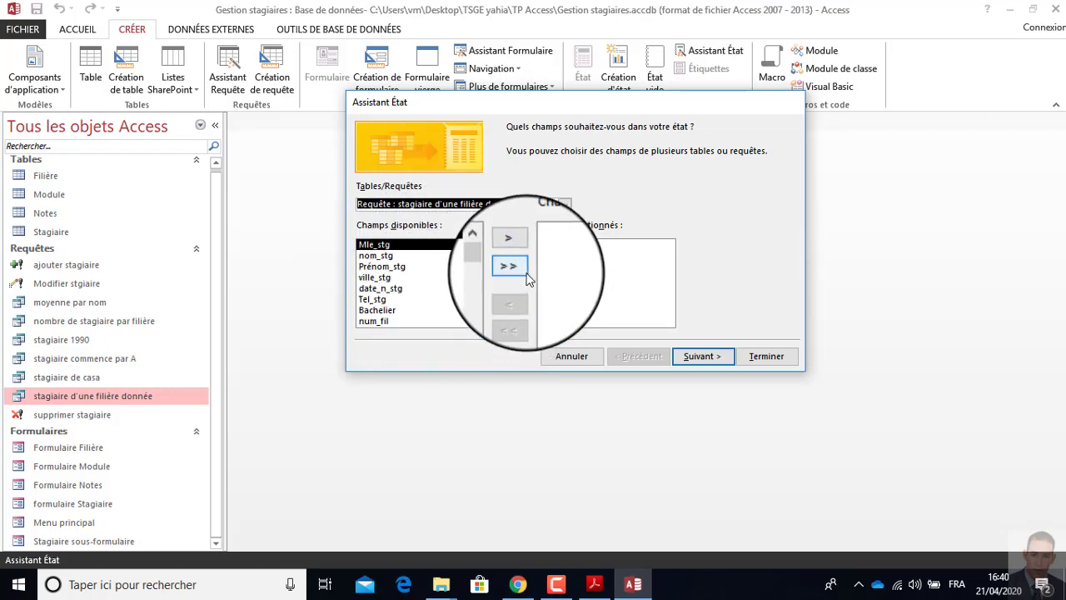
left_click(481, 321)
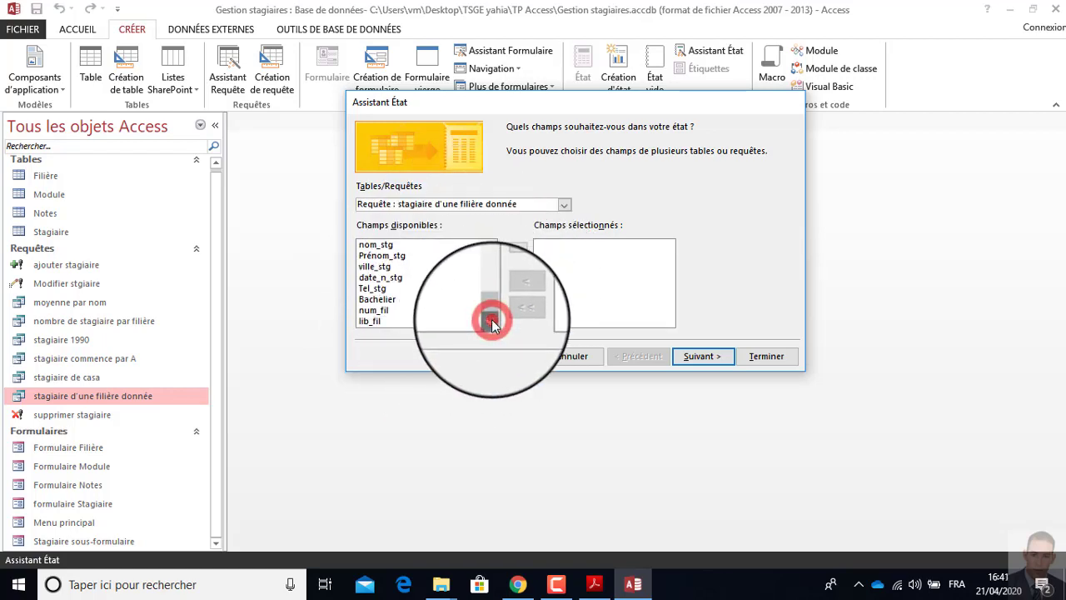
left_click(517, 271)
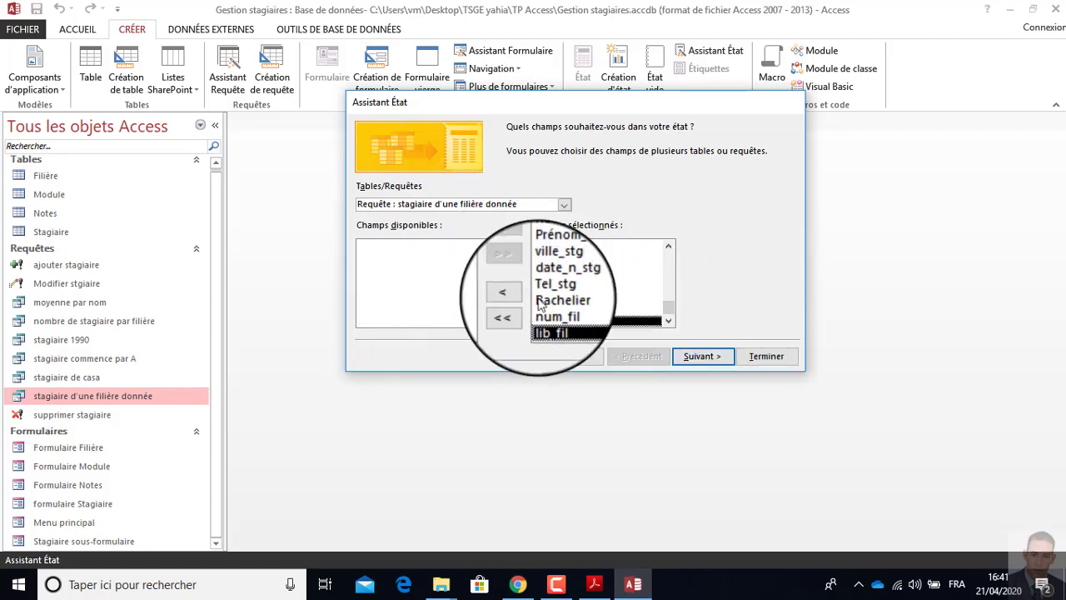
left_click(709, 359)
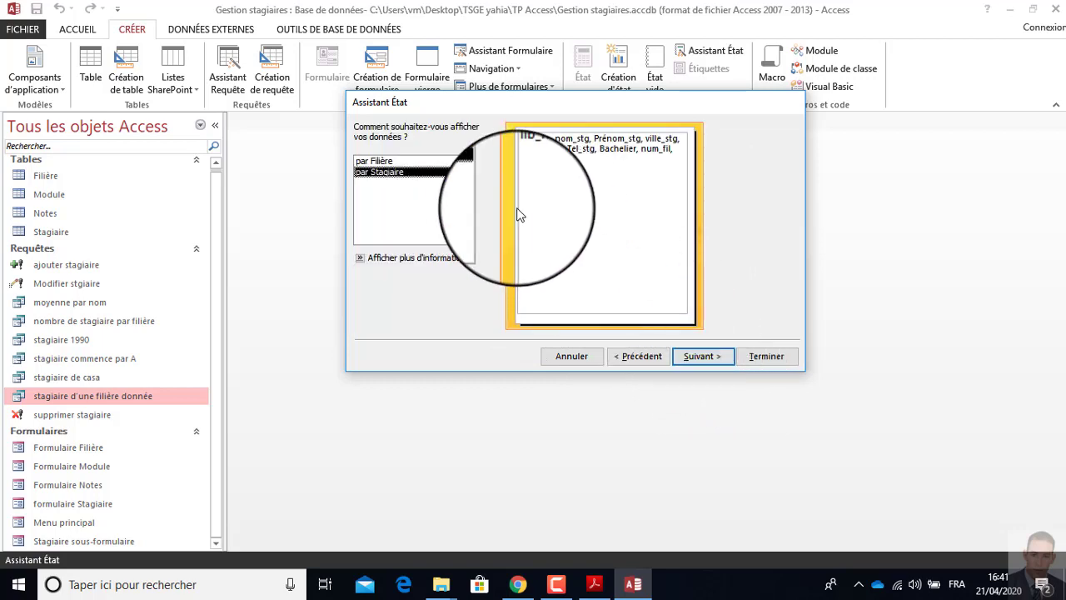
Try the "par Filière" data view, then organize the report "par Stagiaire" without adding a grouping level.
left_click(378, 161)
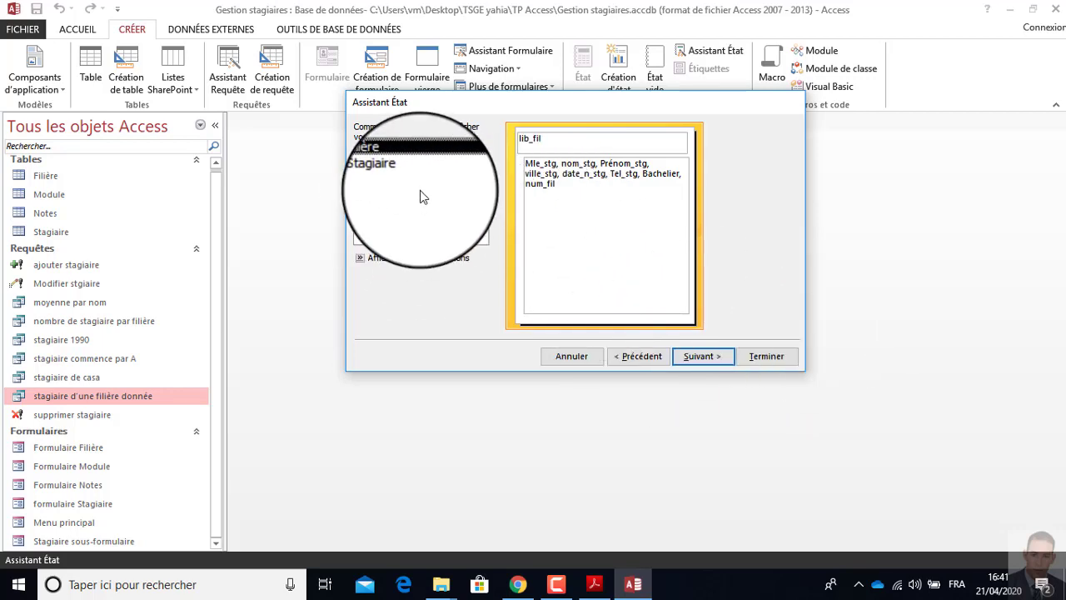
left_click(633, 356)
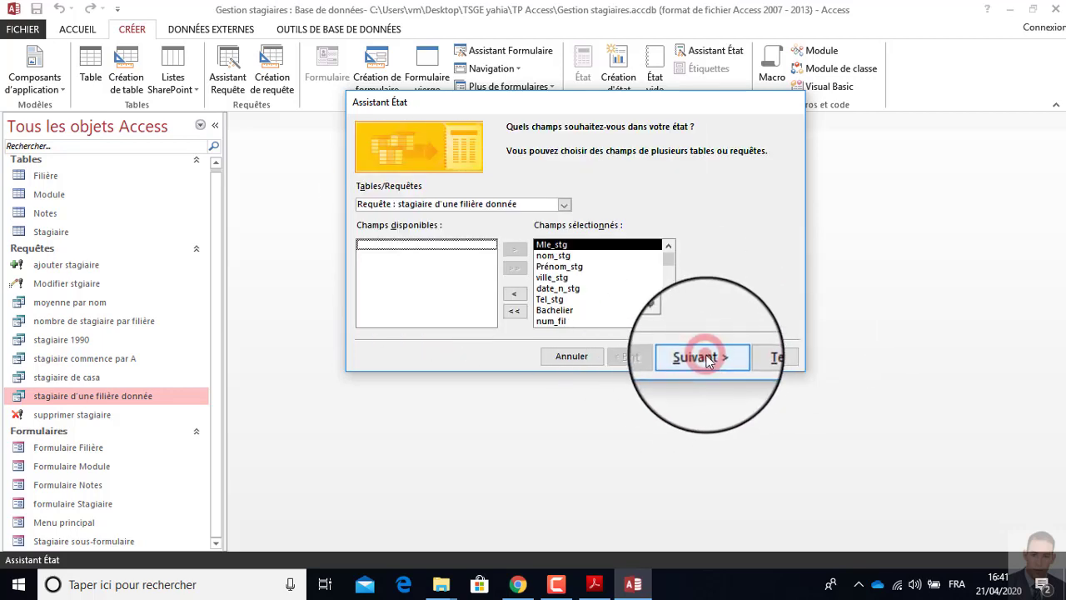
left_click(702, 356)
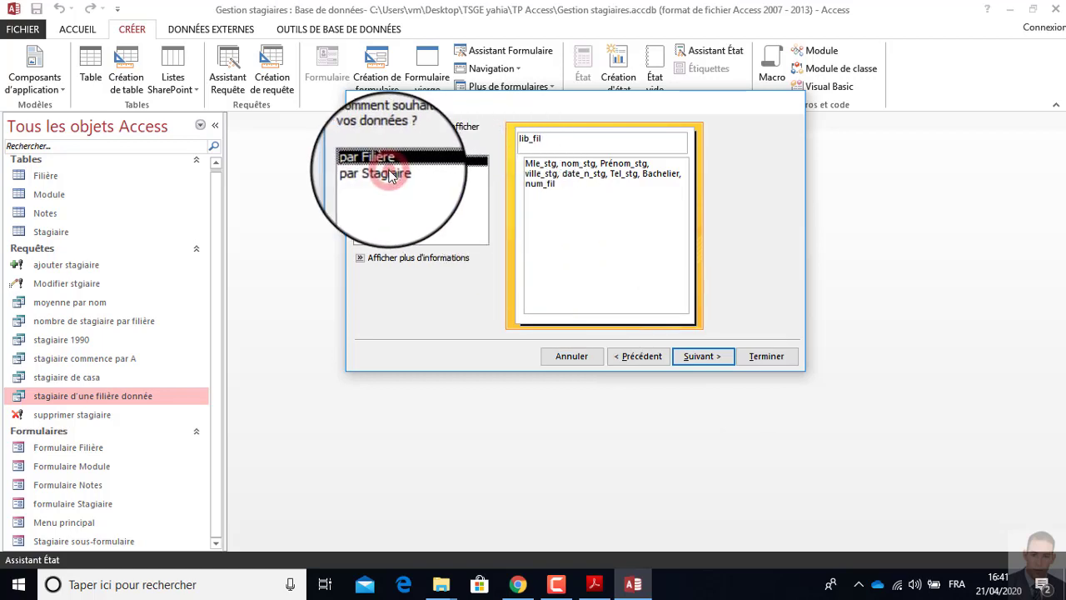
left_click(700, 358)
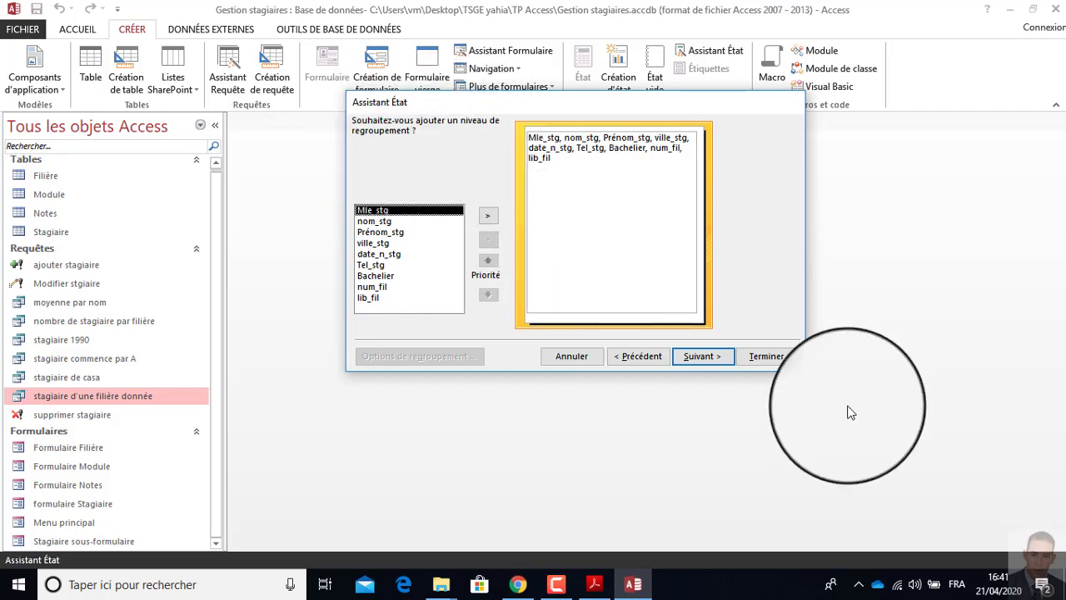
left_click(702, 359)
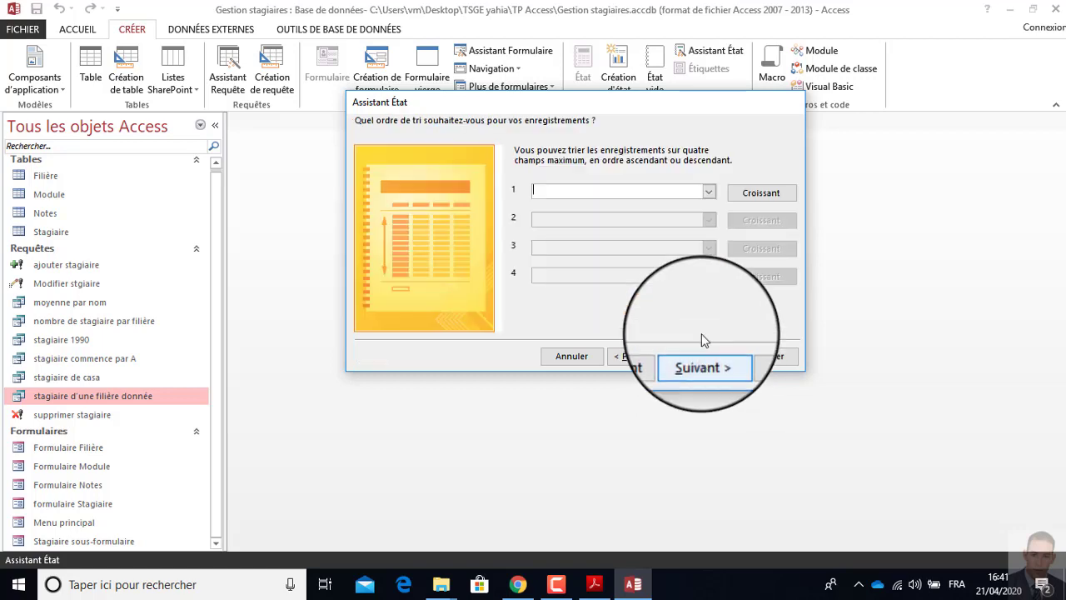
Sort the report records by nom_stg in descending order (Décroissant).
left_click(715, 190)
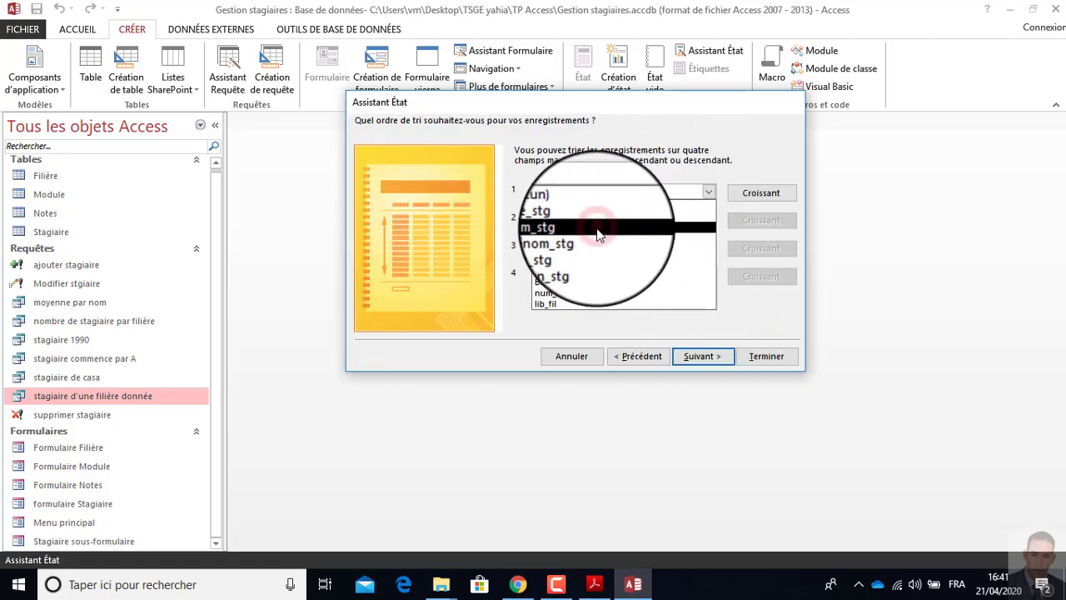
left_click(596, 227)
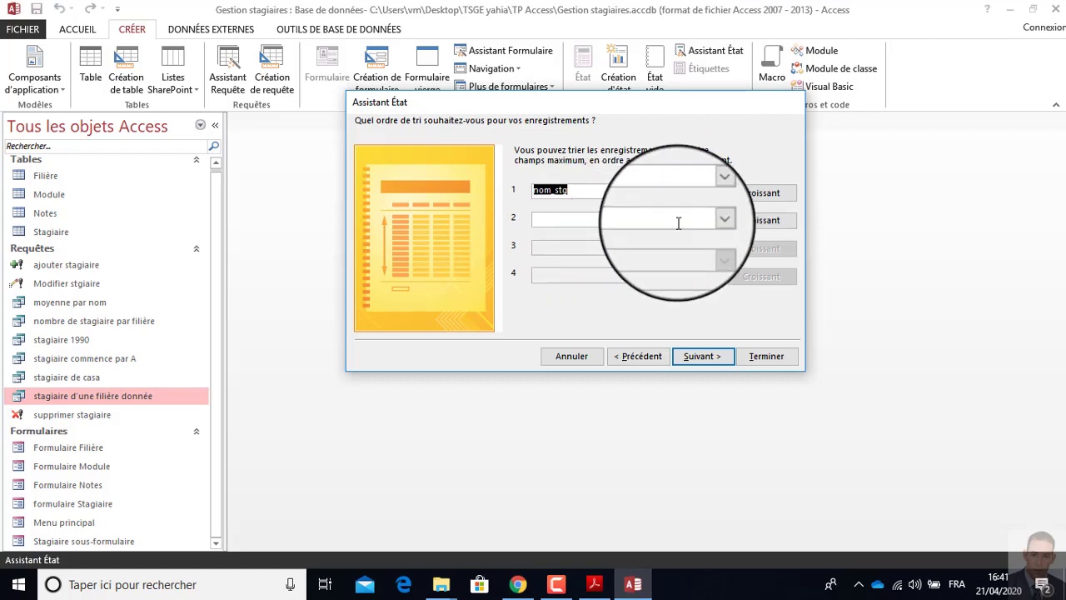
left_click(760, 193)
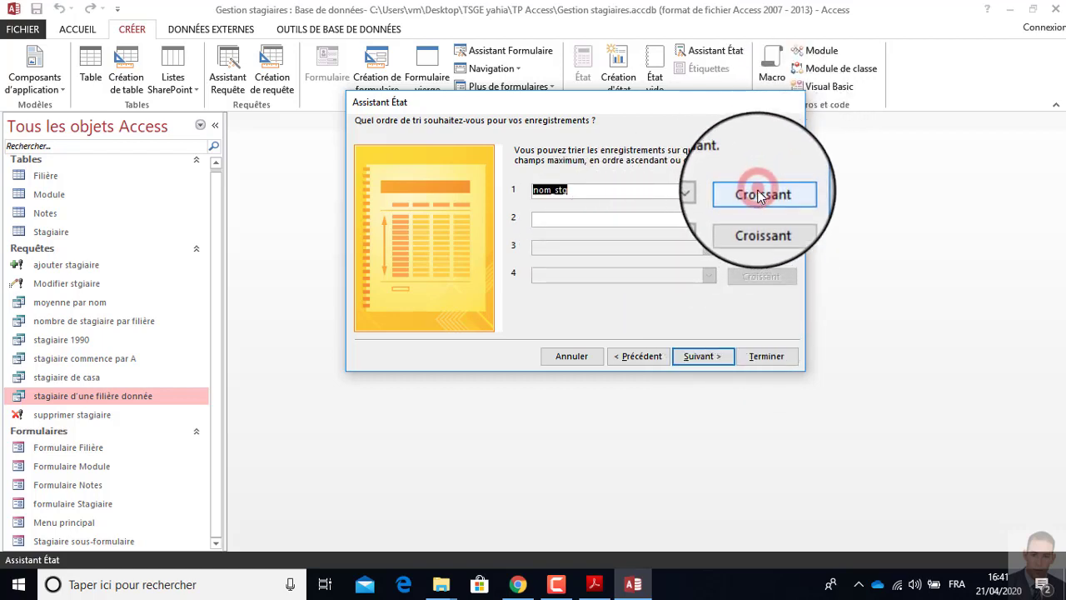
left_click(703, 357)
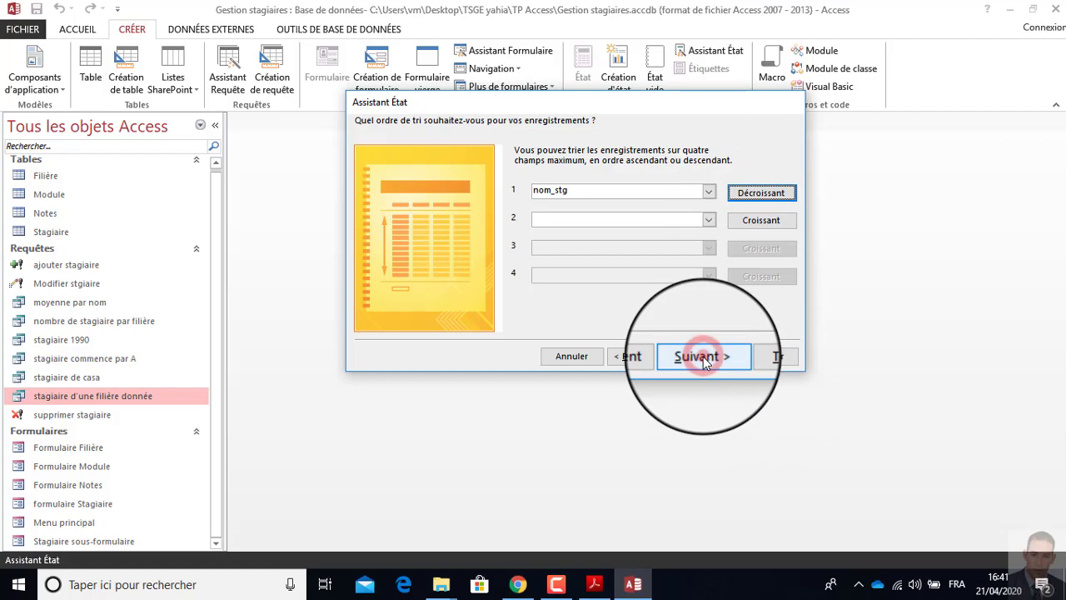
Compare the vertical and tabular layouts, and give the report the Tabulaire layout with Paysage orientation.
left_click(603, 183)
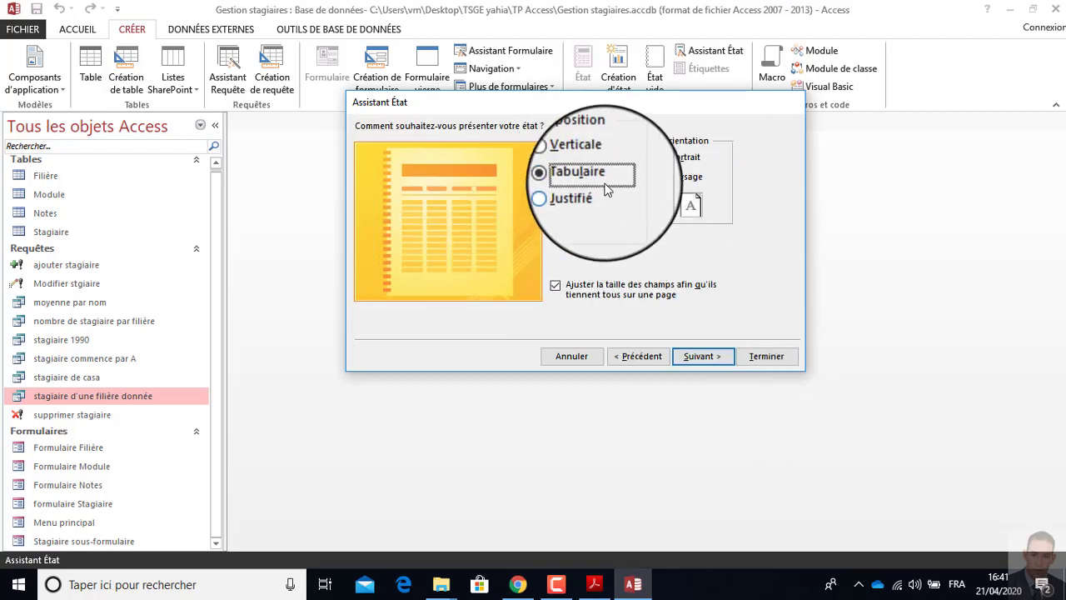
left_click(559, 156)
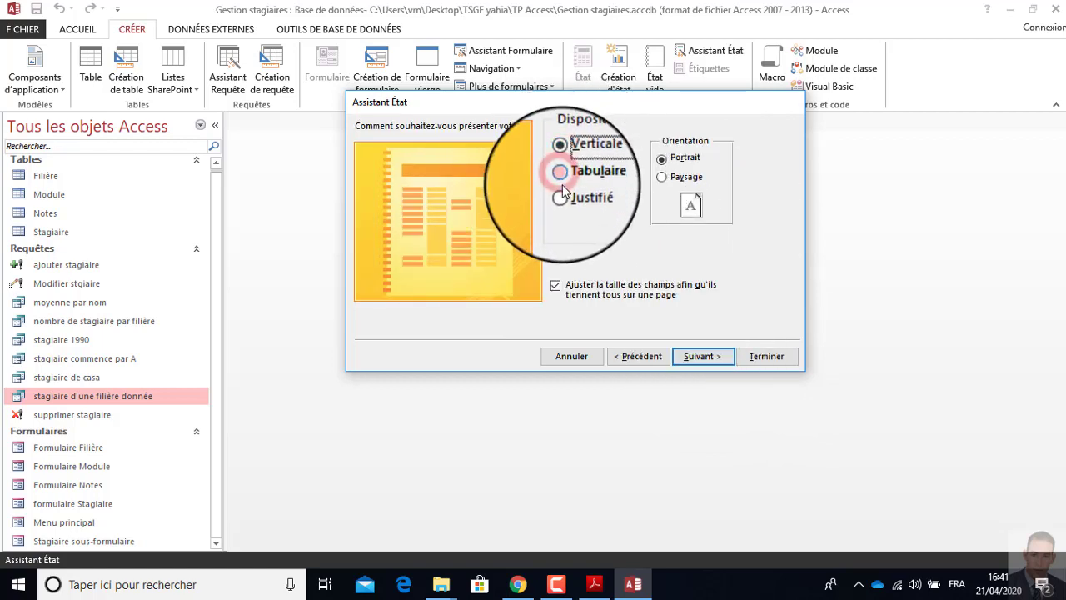
left_click(562, 189)
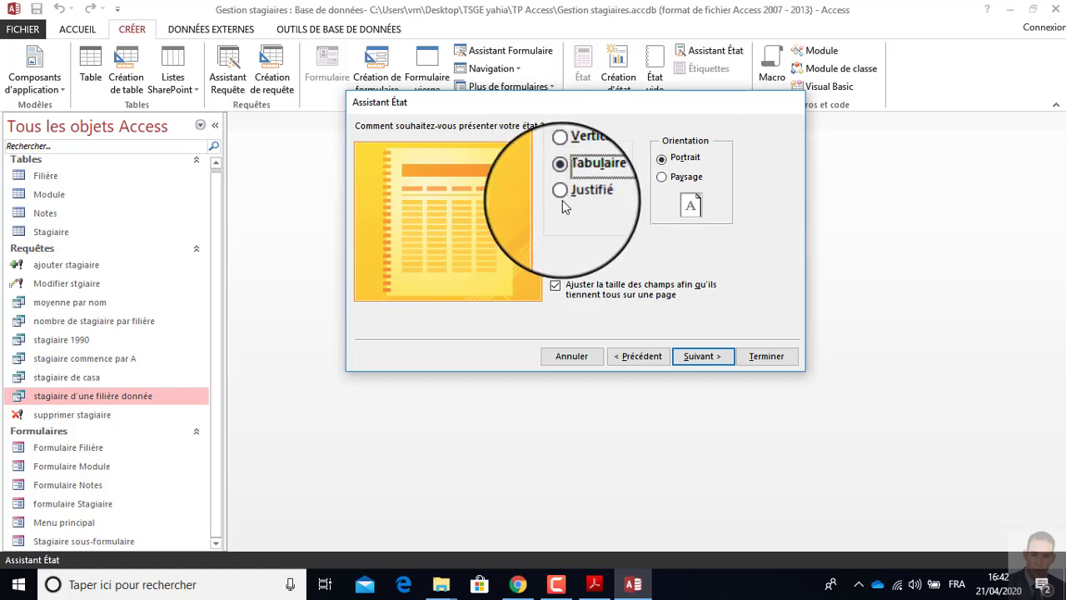
left_click(661, 178)
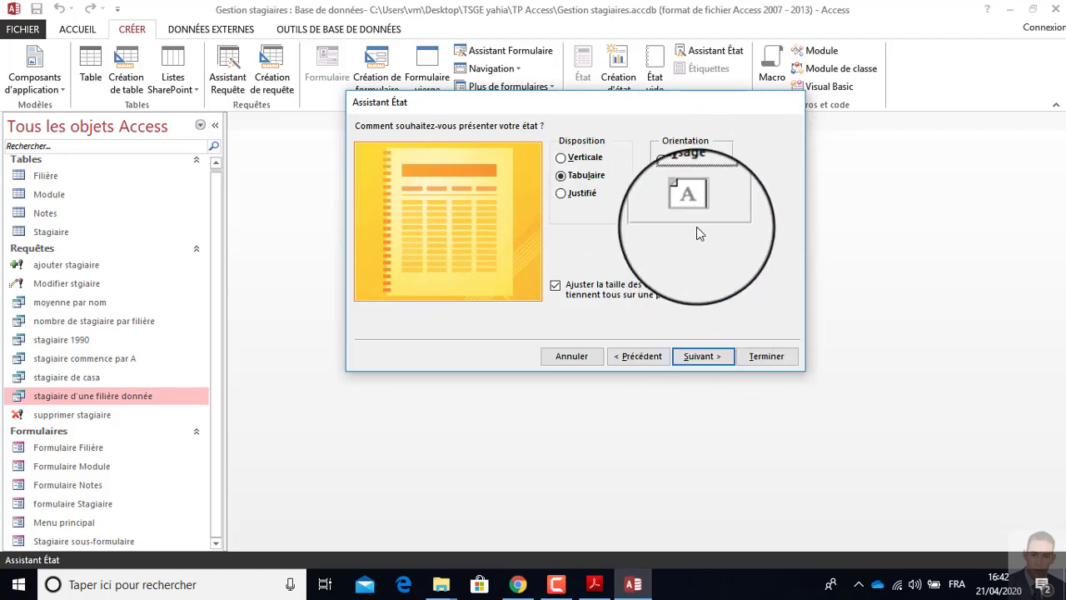
left_click(702, 358)
Title the report "etat Stagiaire" and finish the wizard with the report preview option.
left_click(494, 150)
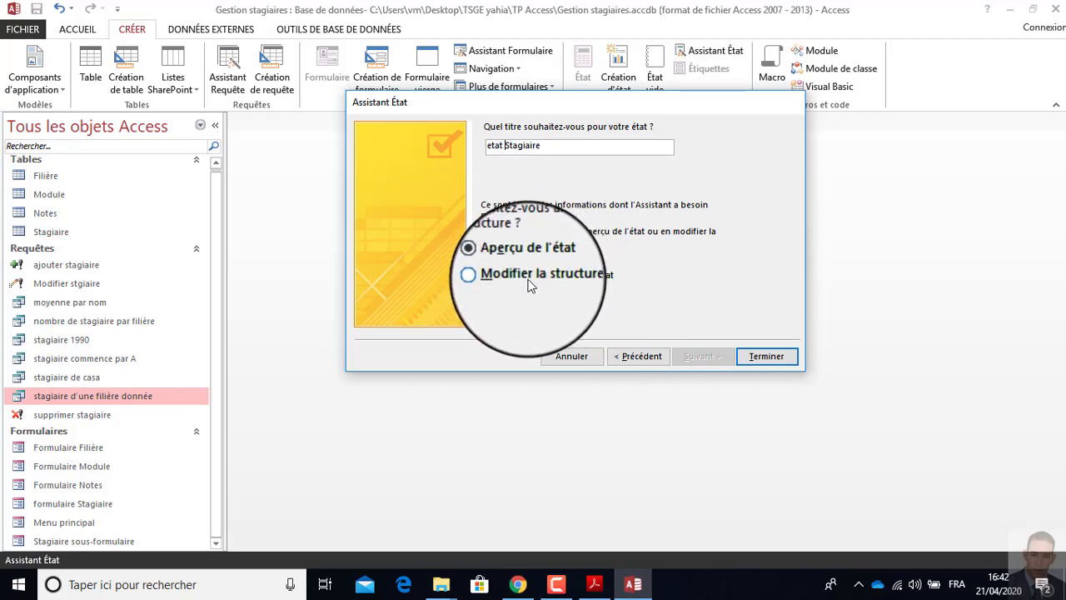
left_click(770, 359)
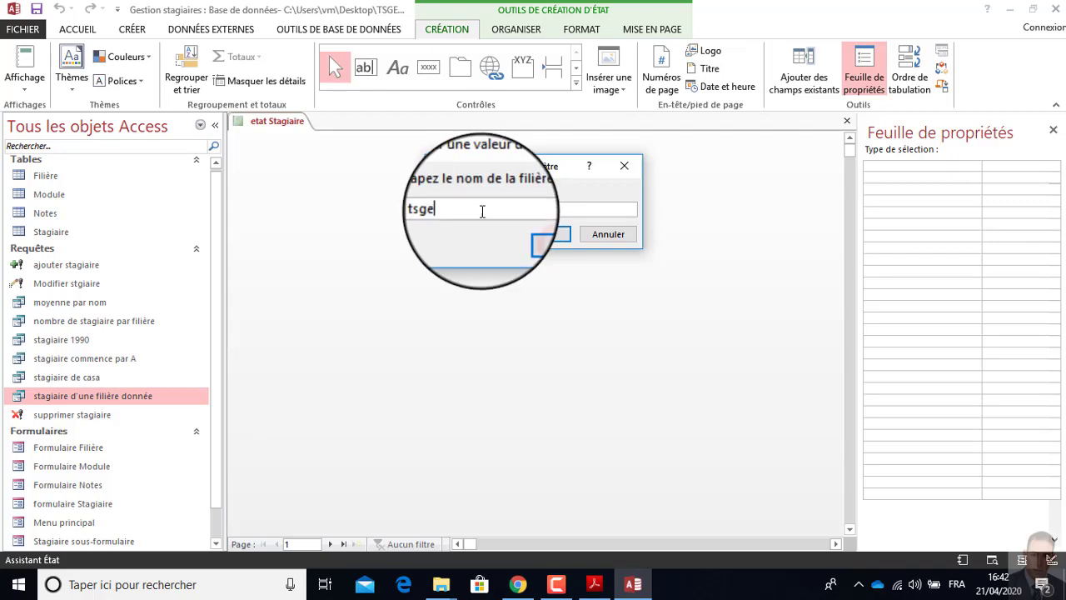
Preview the report for the filière "tsge", close it, and consult exercise 2 in the Atelier 7 PDF.
left_click(541, 234)
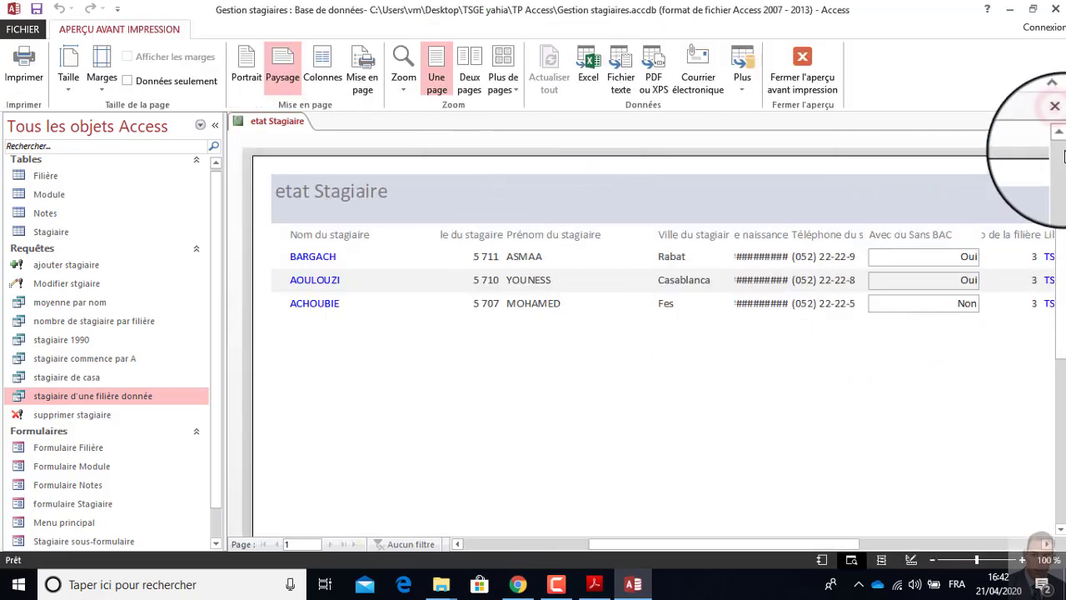
left_click(1058, 119)
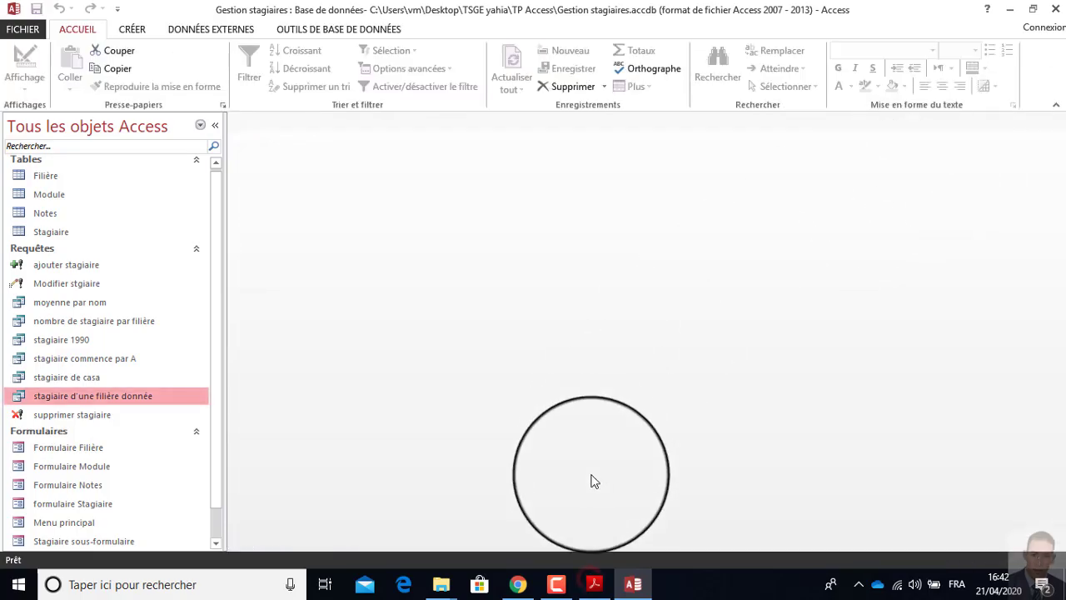
left_click(594, 583)
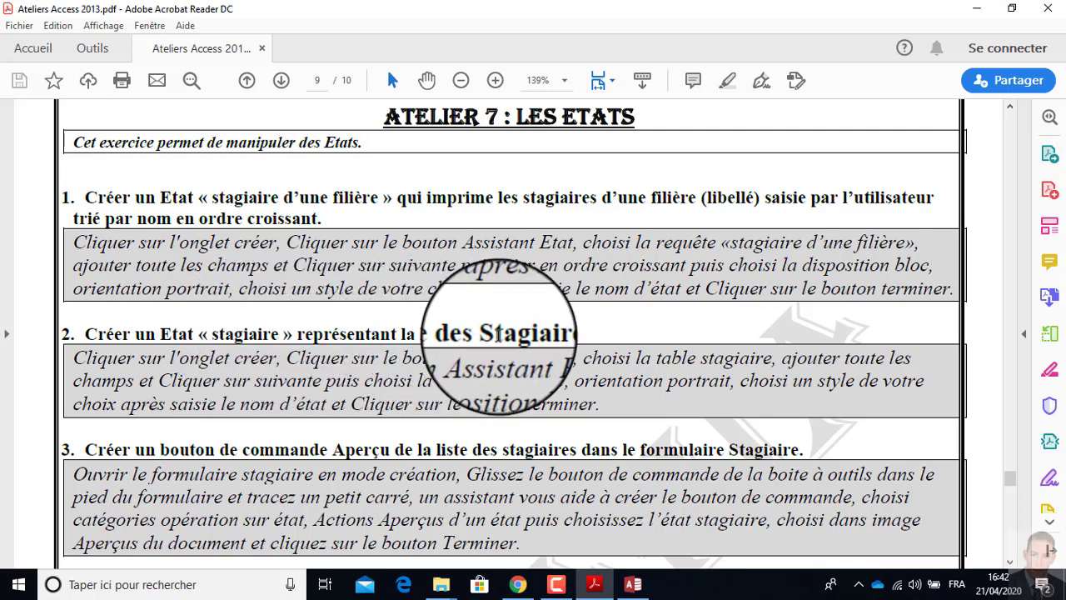
left_click(639, 587)
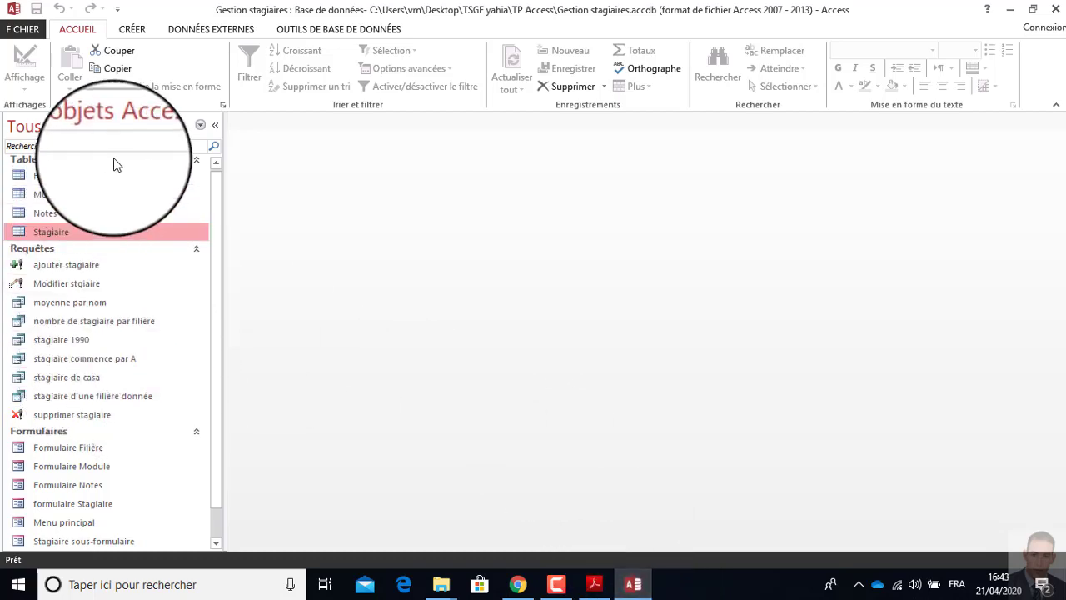
Start a new report with the report wizard from the Stagiaire table, checking the PDF instructions, and include all its fields.
left_click(133, 30)
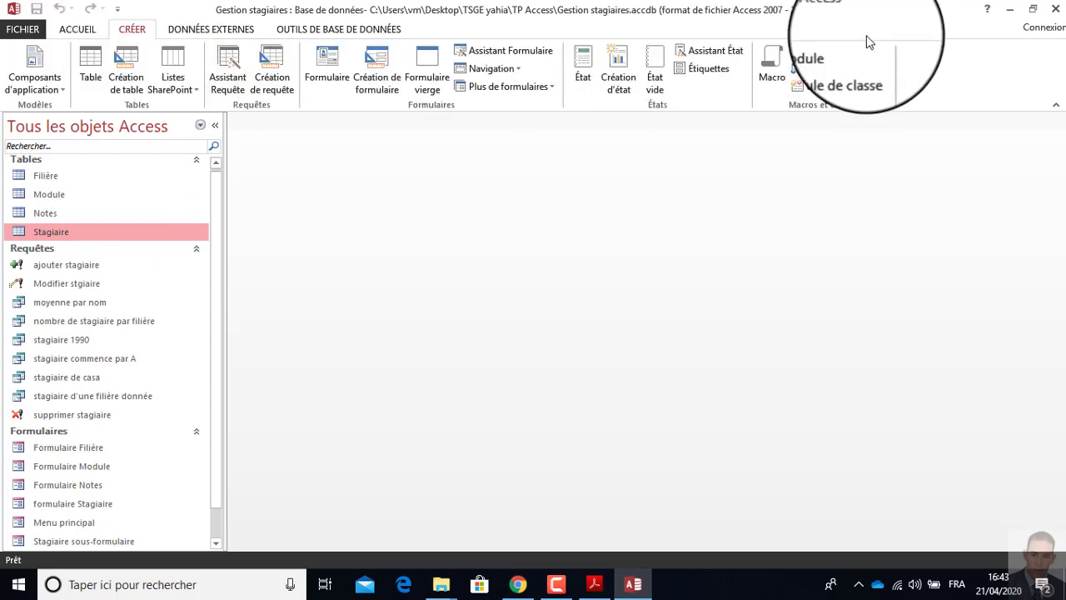
left_click(726, 54)
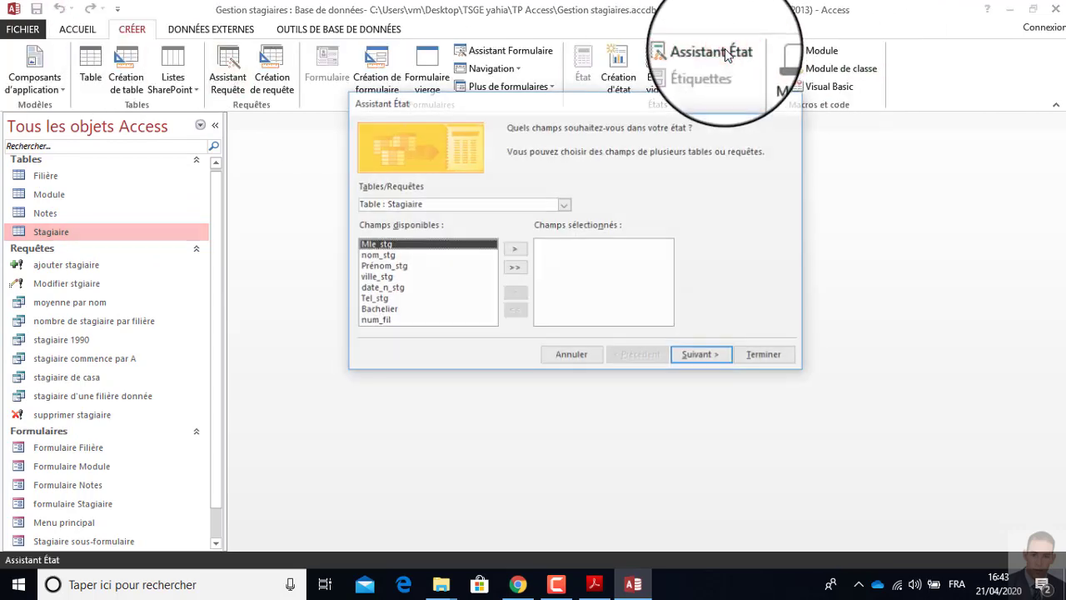
left_click(593, 584)
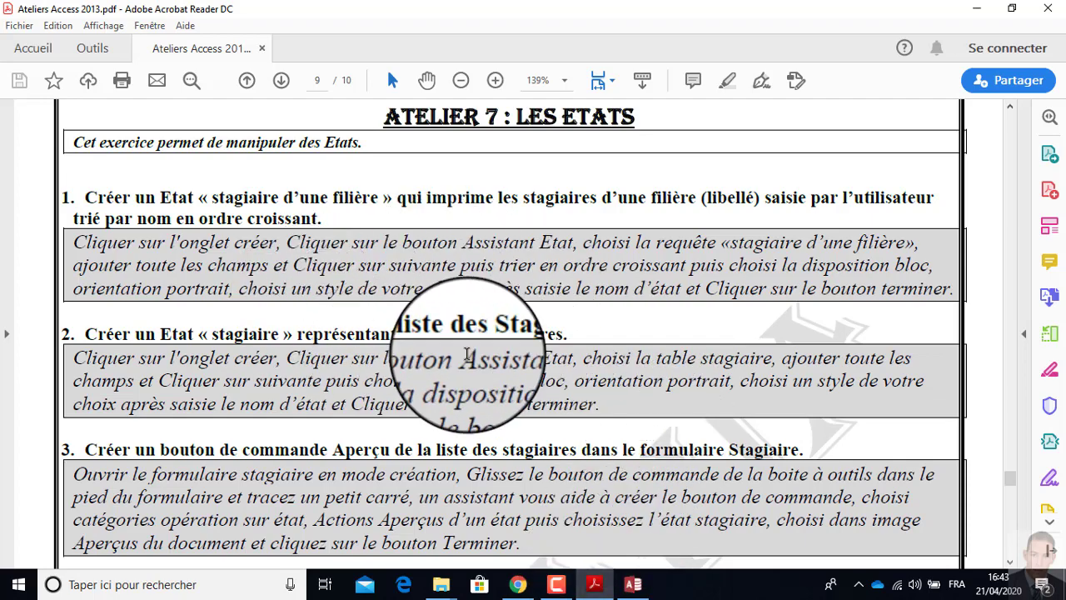
left_click(641, 587)
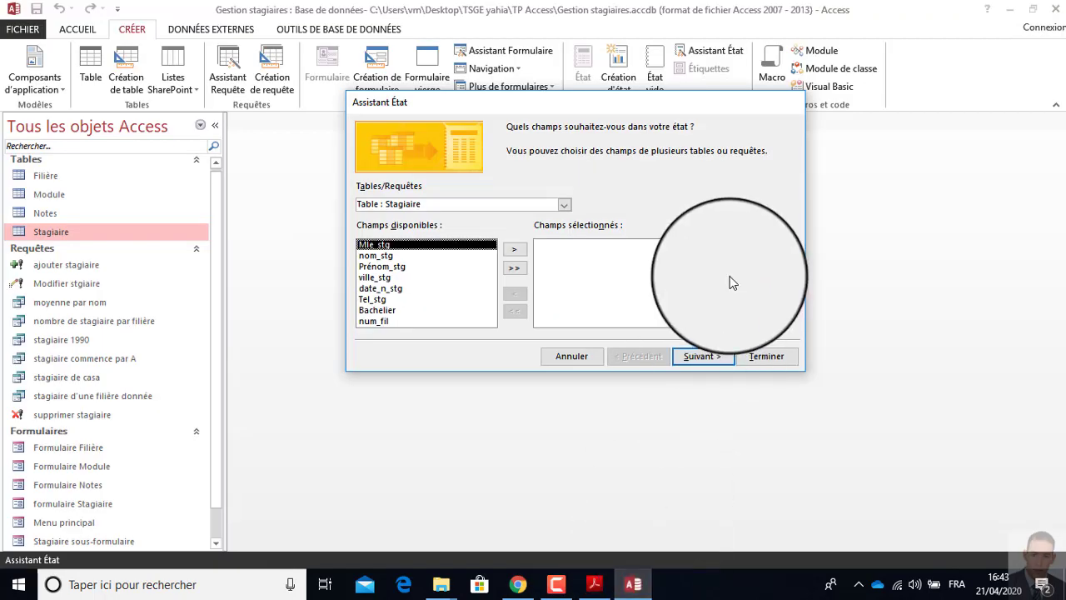
left_click(565, 205)
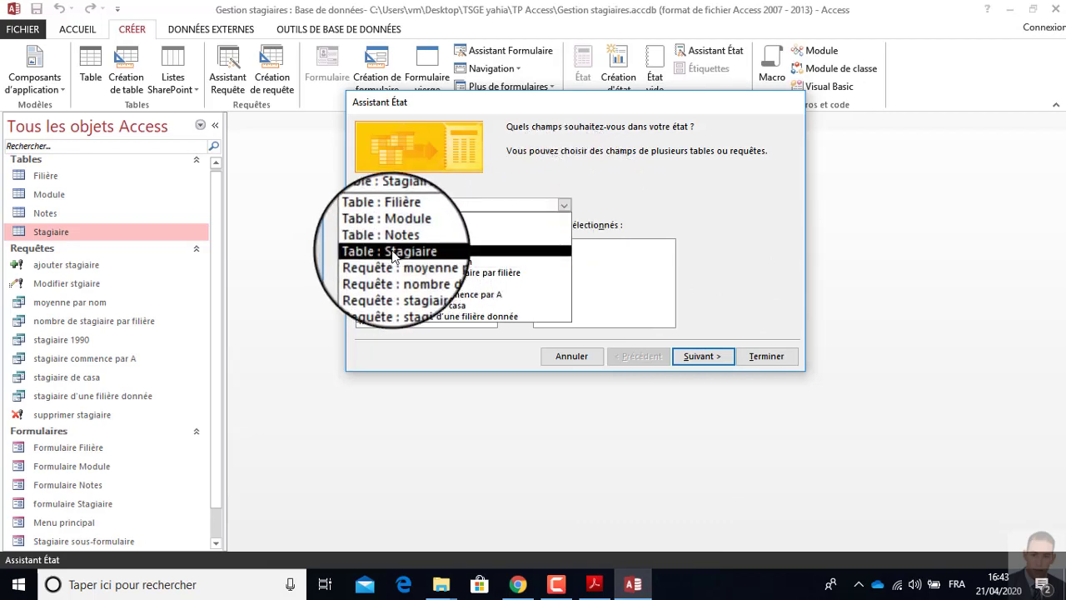
left_click(429, 250)
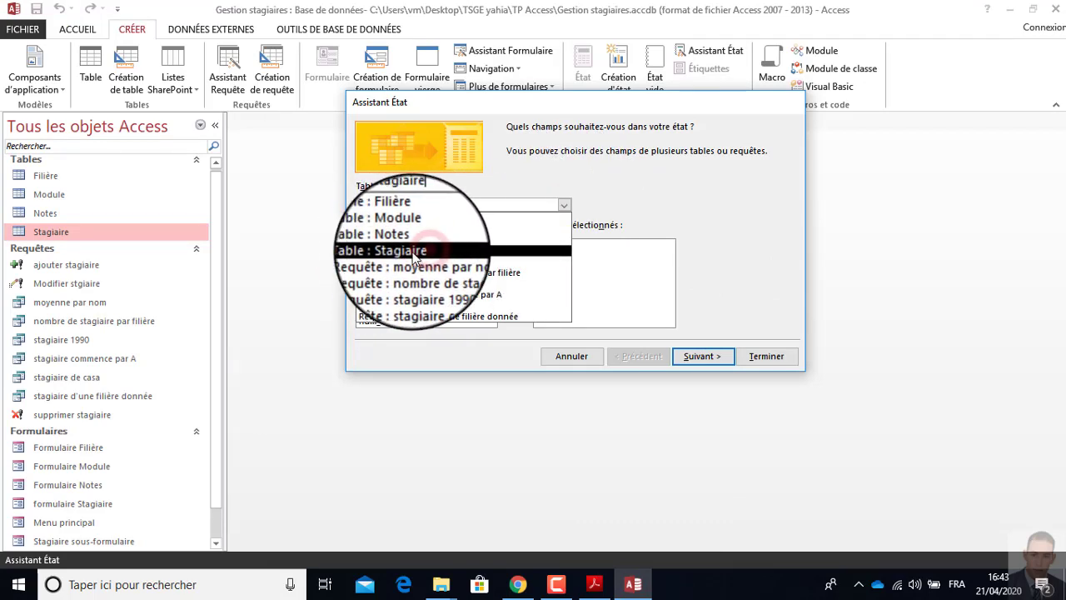
left_click(521, 276)
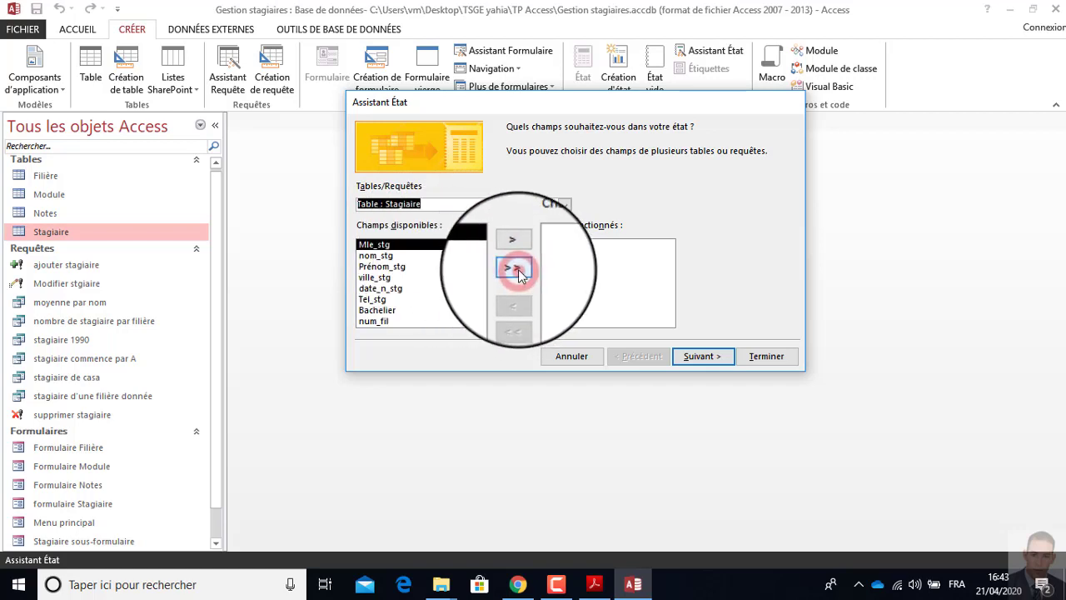
Keep the num_fil grouping level and the Échelonné layout, and set the report orientation to Paysage.
left_click(704, 359)
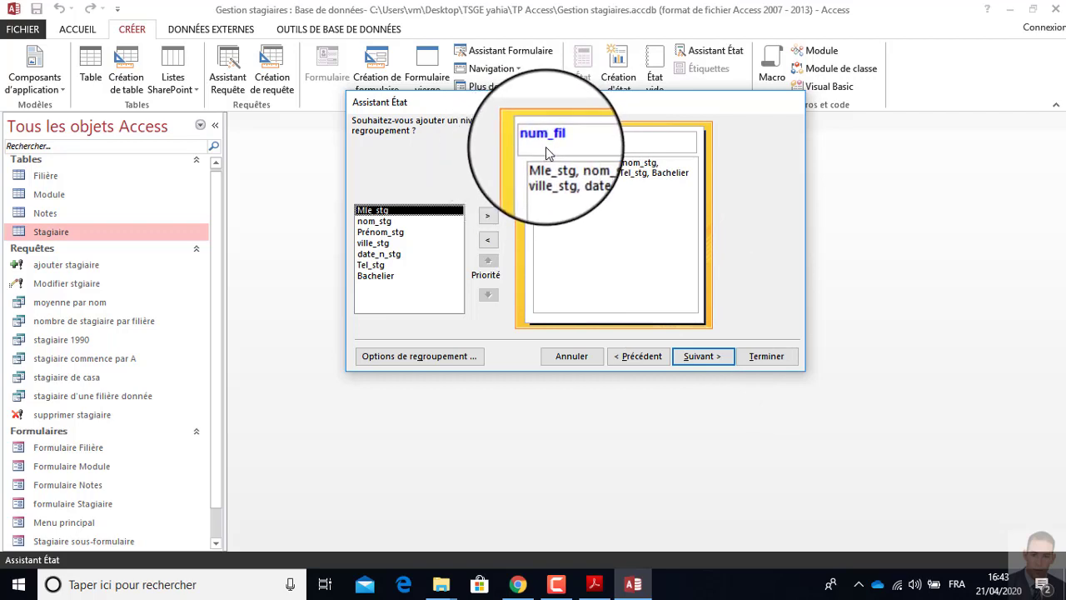
left_click(702, 357)
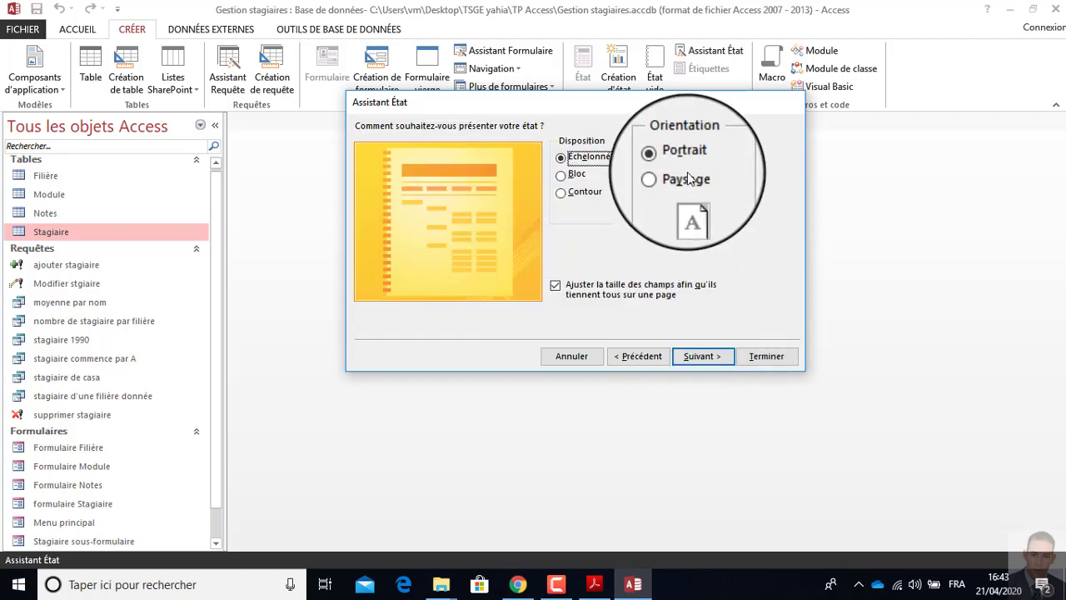
left_click(662, 179)
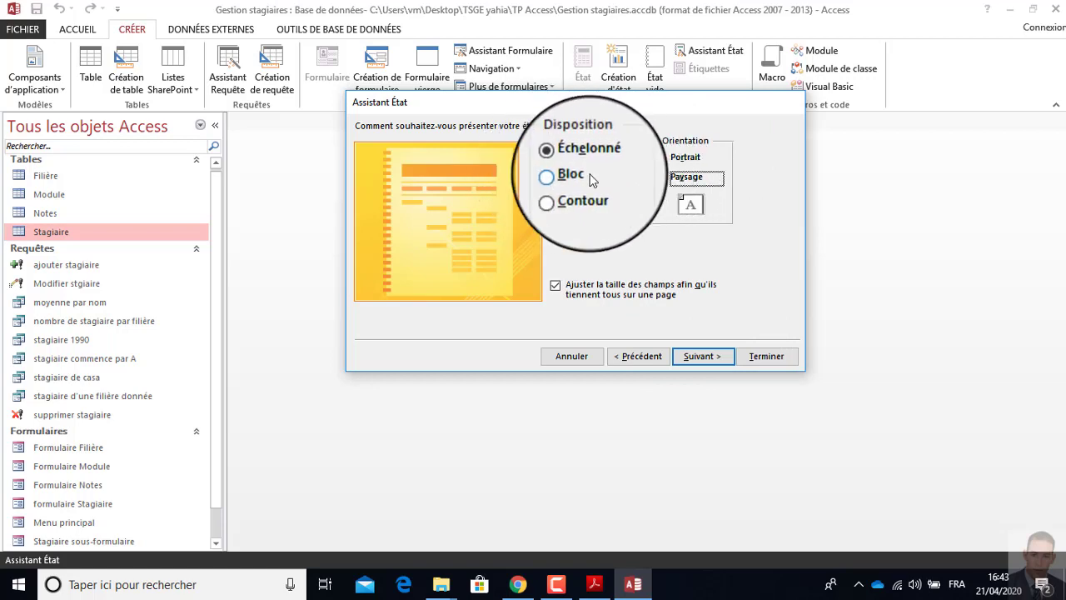
left_click(704, 357)
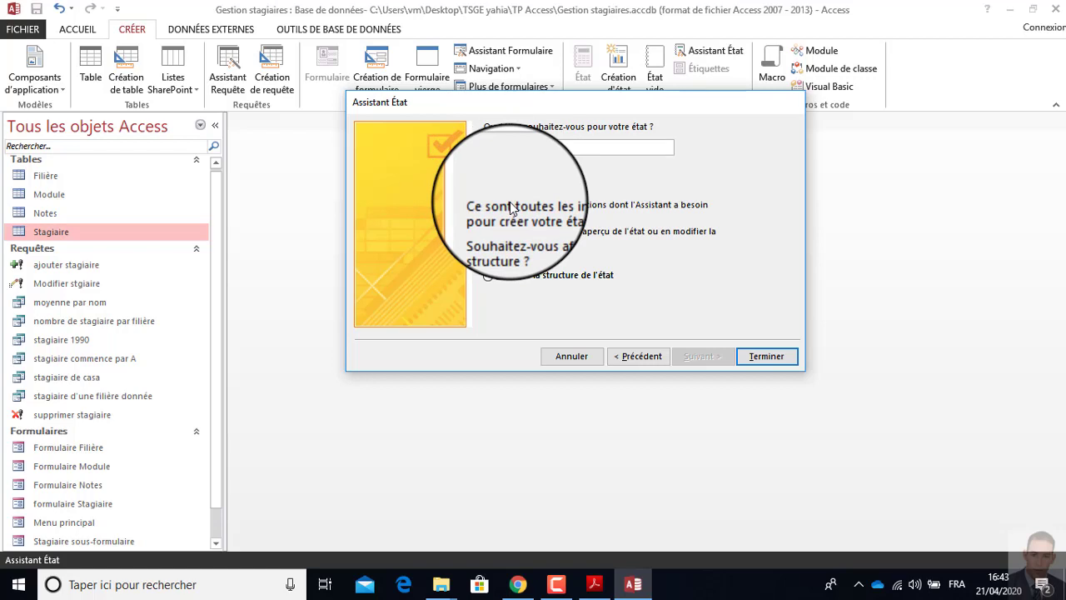
Title the report "etat Stagiaire1", finish the wizard with the preview option, and close the preview.
left_click(216, 393)
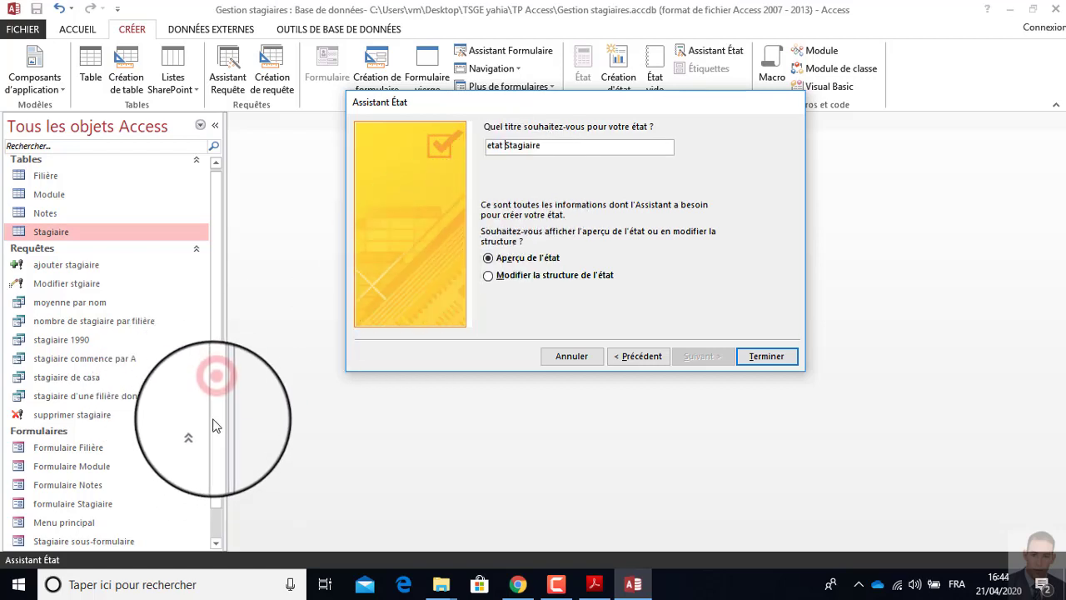
left_click(563, 155)
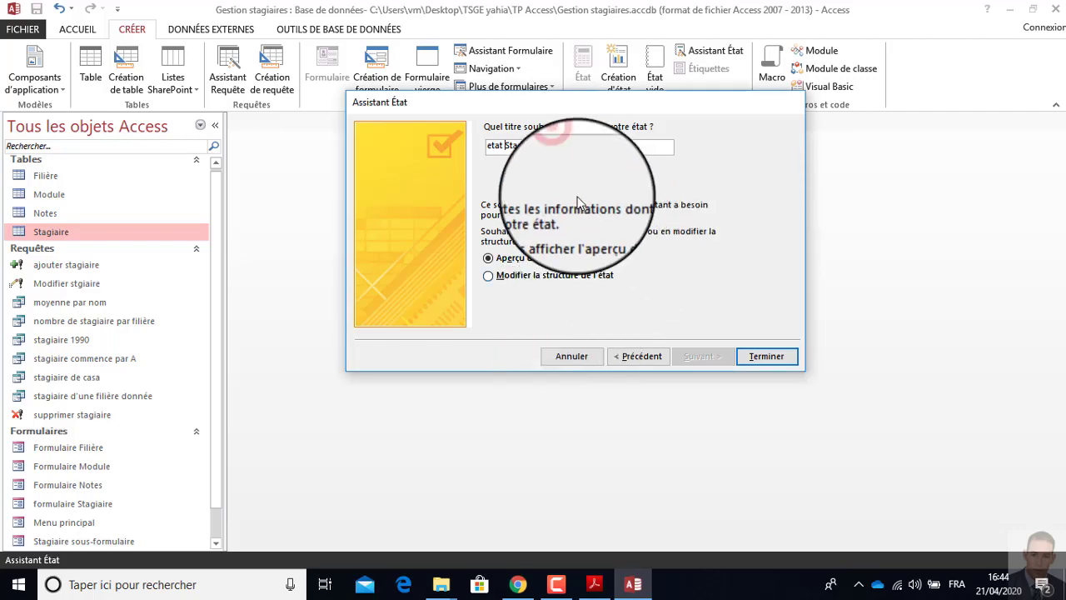
left_click(560, 148)
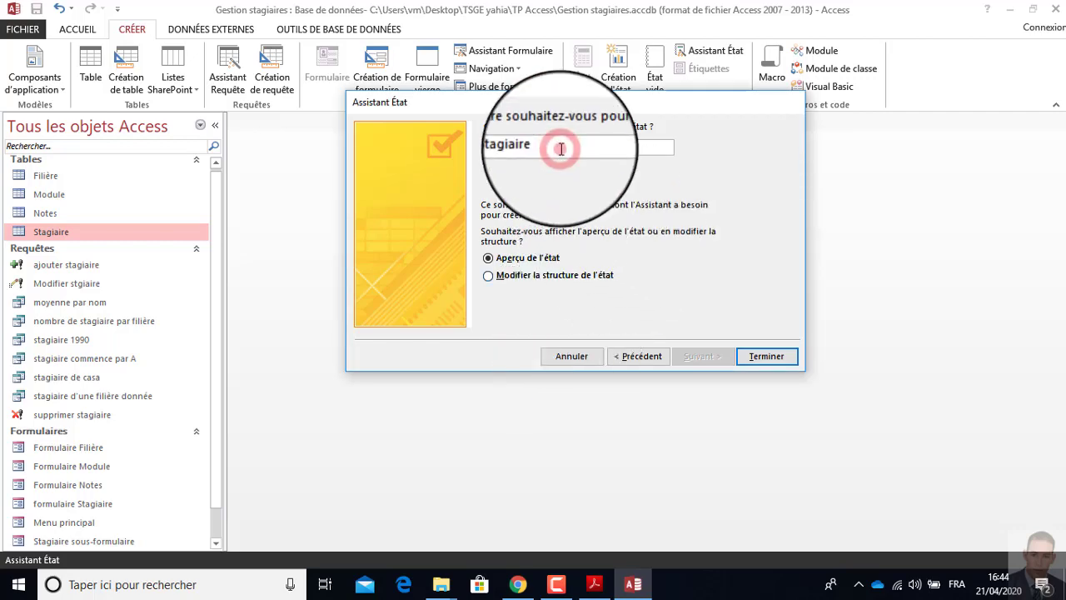
left_click(765, 357)
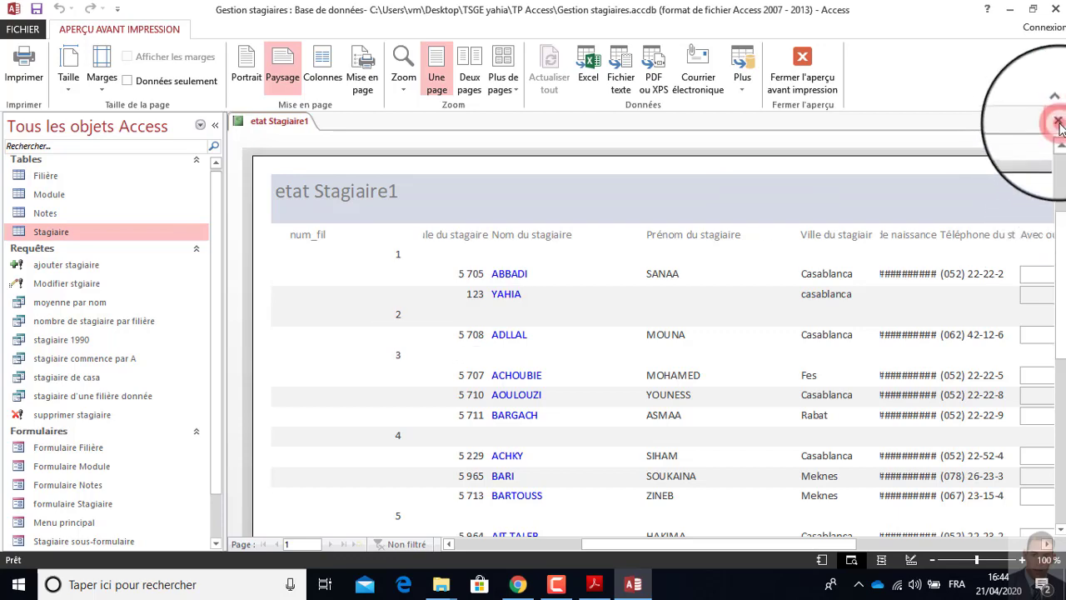
left_click(1058, 122)
Rename the report "etat Stagiaire" as "etat Stagiaire d'une filière donnée" and "etat Stagiaire1" as "etat Stagiaire".
left_click_drag(213, 249, 218, 348)
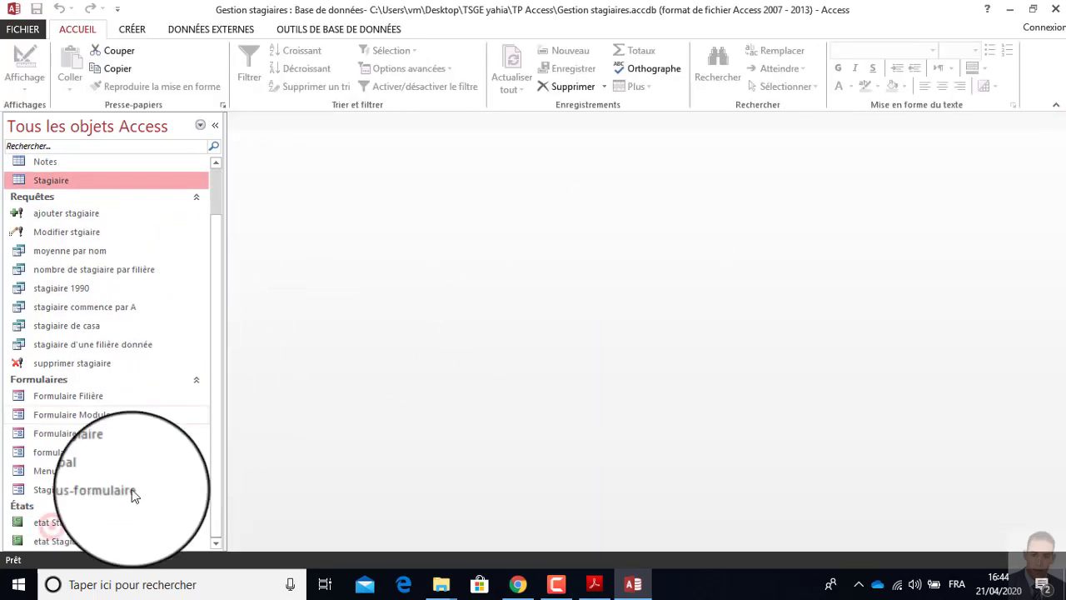
left_click(52, 523)
left_click(51, 523)
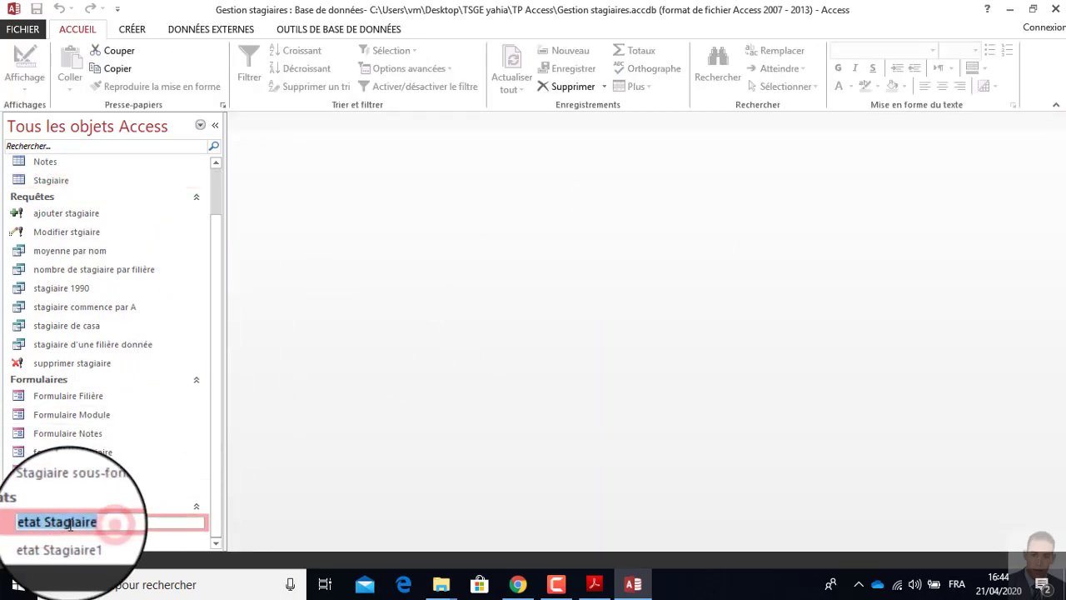
left_click(100, 521)
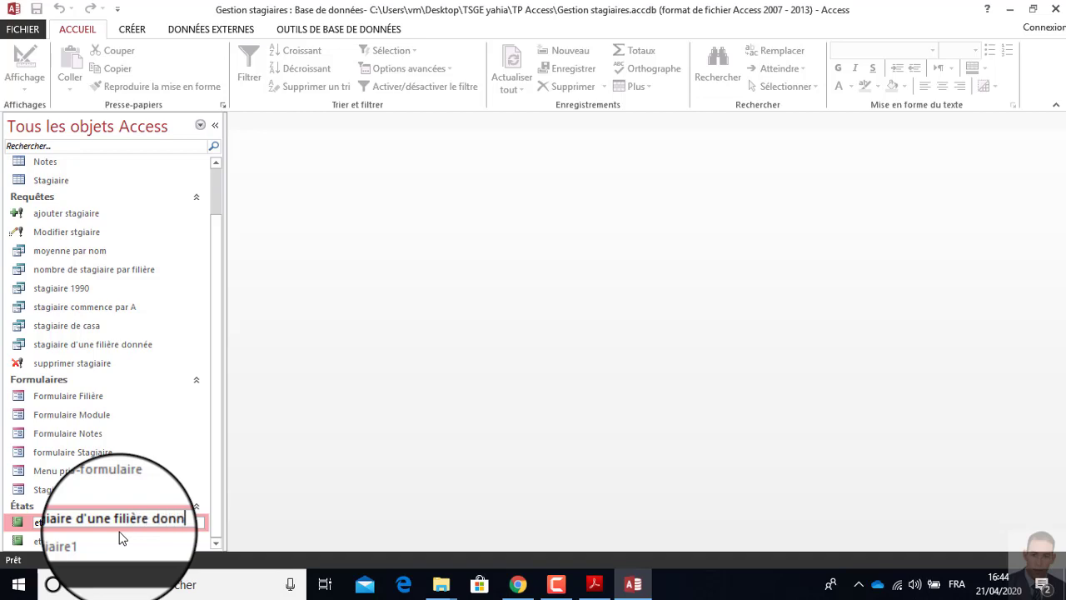
left_click(85, 541)
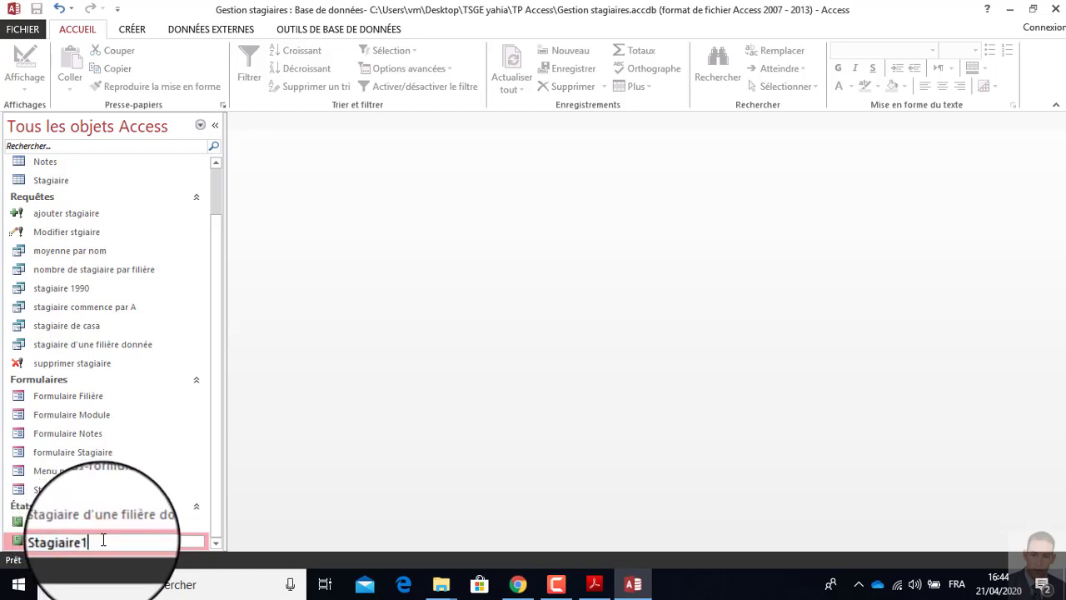
key("Return")
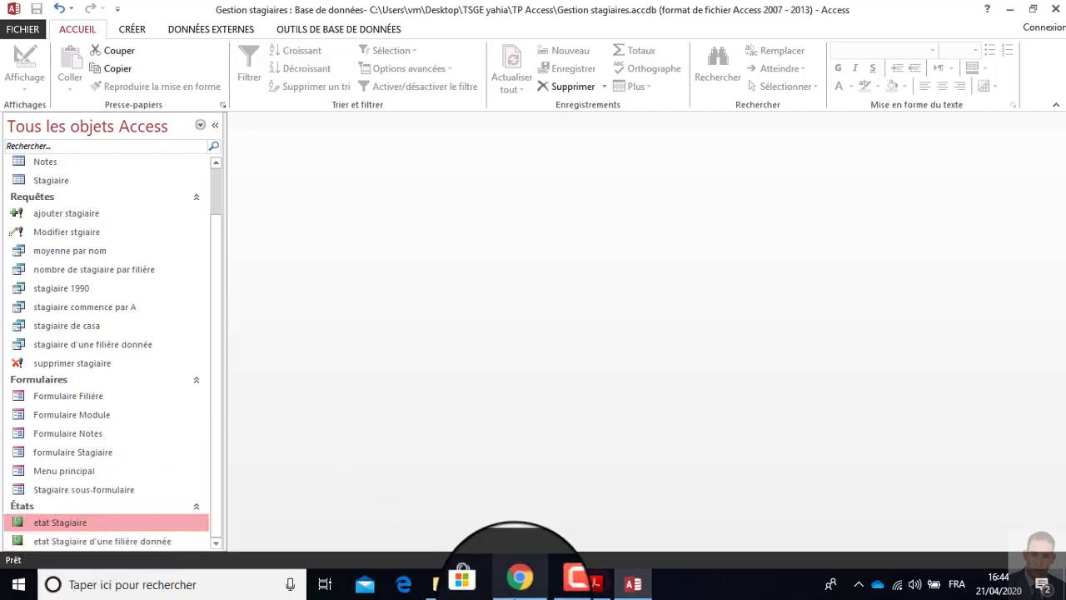
Read the exercise 3 instructions in the Ateliers Access 2013 PDF, then return to the Access database.
left_click(594, 584)
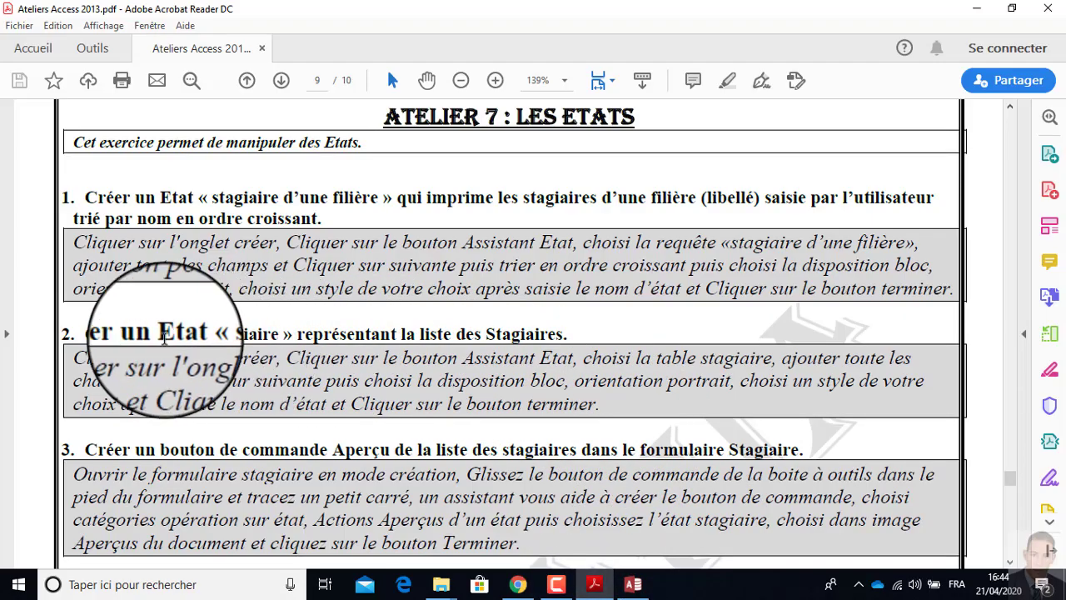
scroll(256, 389, "down", 1)
scroll(255, 388, "down", 1)
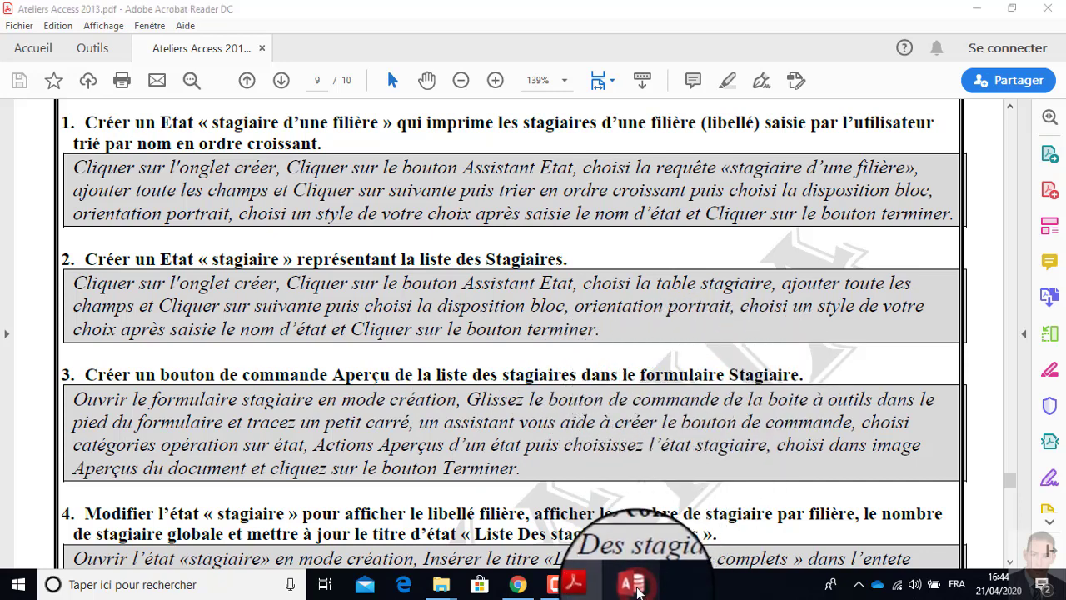
left_click(633, 584)
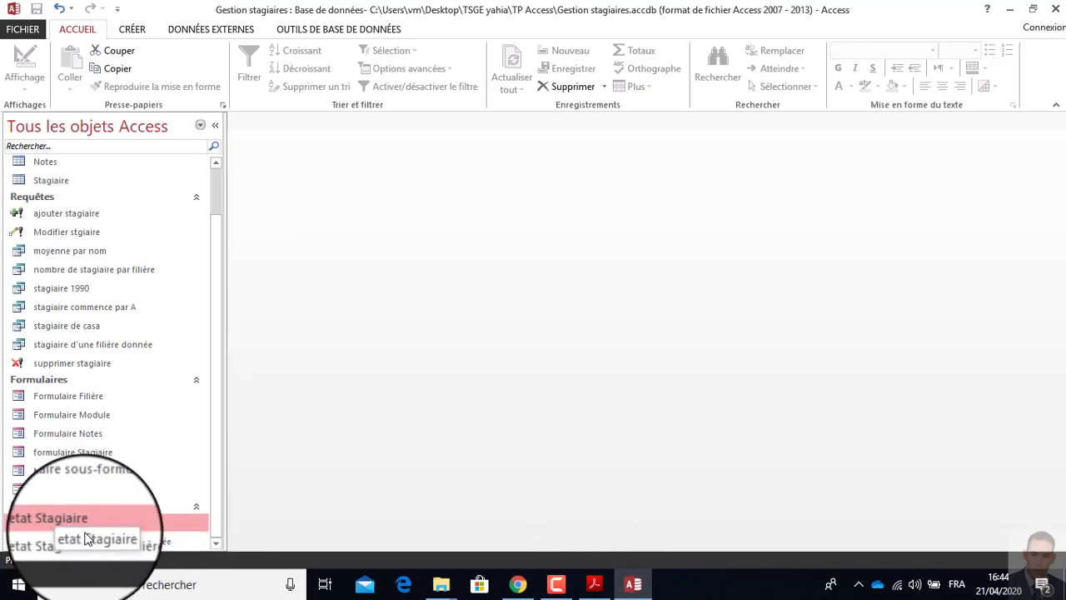
Open the form "formulaire Stagiaire" in design view (Mode création).
left_click(219, 328)
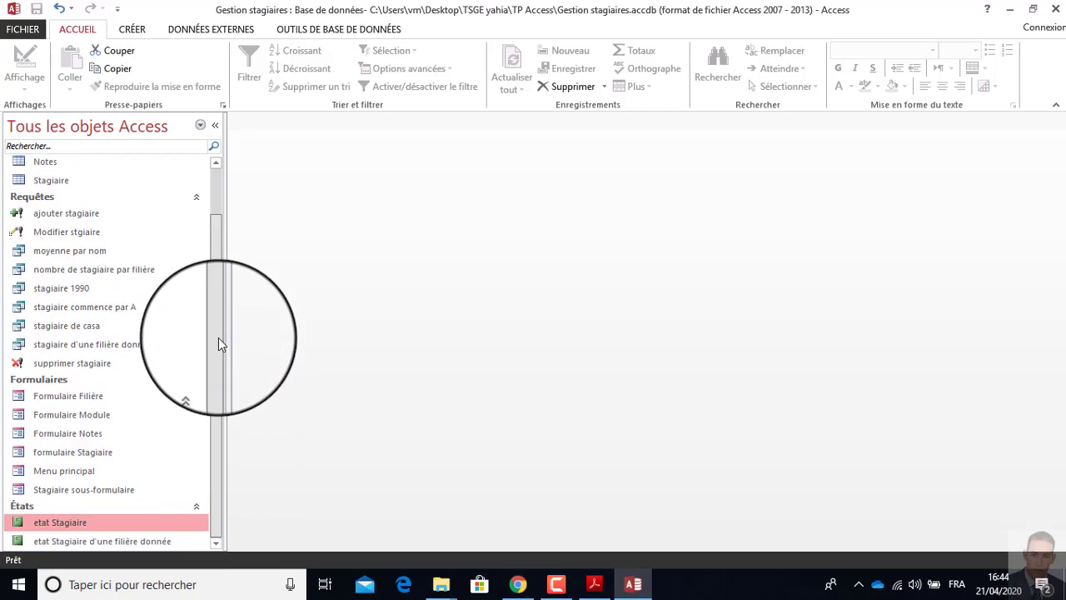
left_click(58, 457)
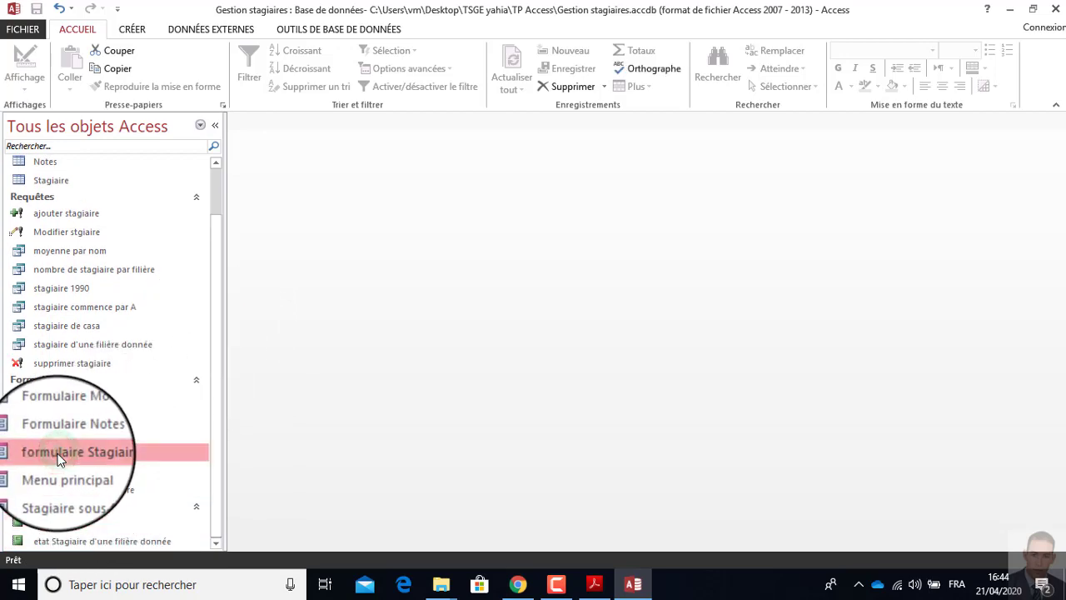
right_click(58, 456)
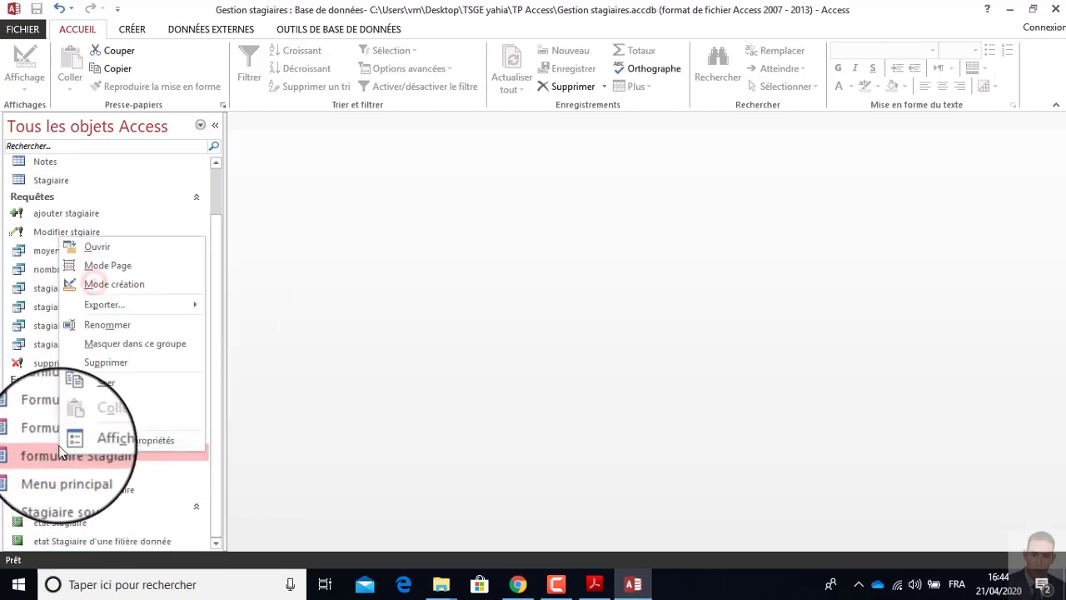
left_click(100, 283)
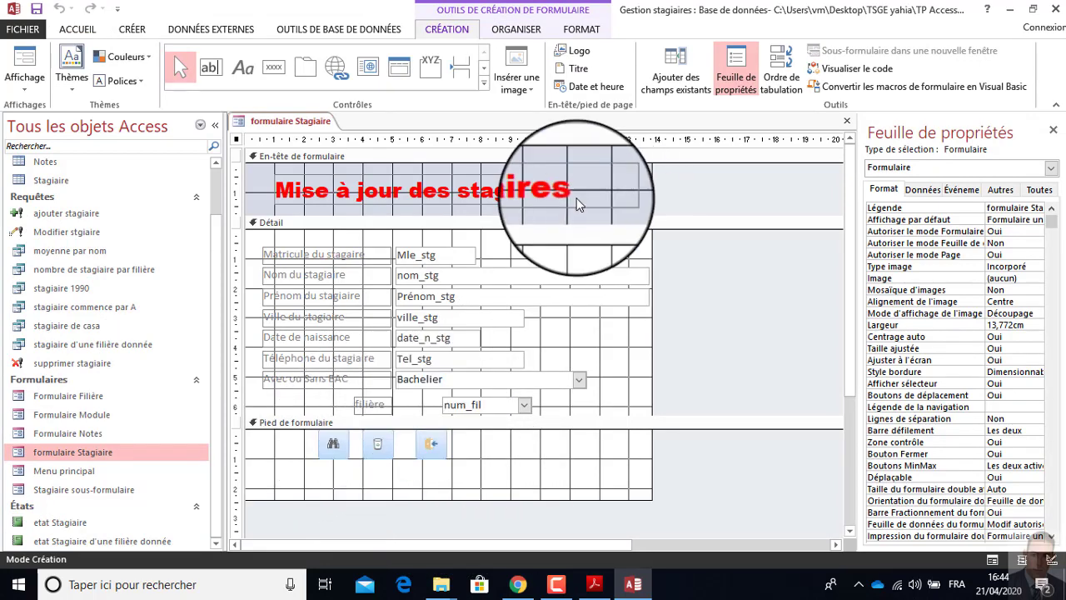
Add a command button to the form footer using Opérations sur état, Aperçu d'un état, to preview the report "etat Stagiaire".
left_click(484, 83)
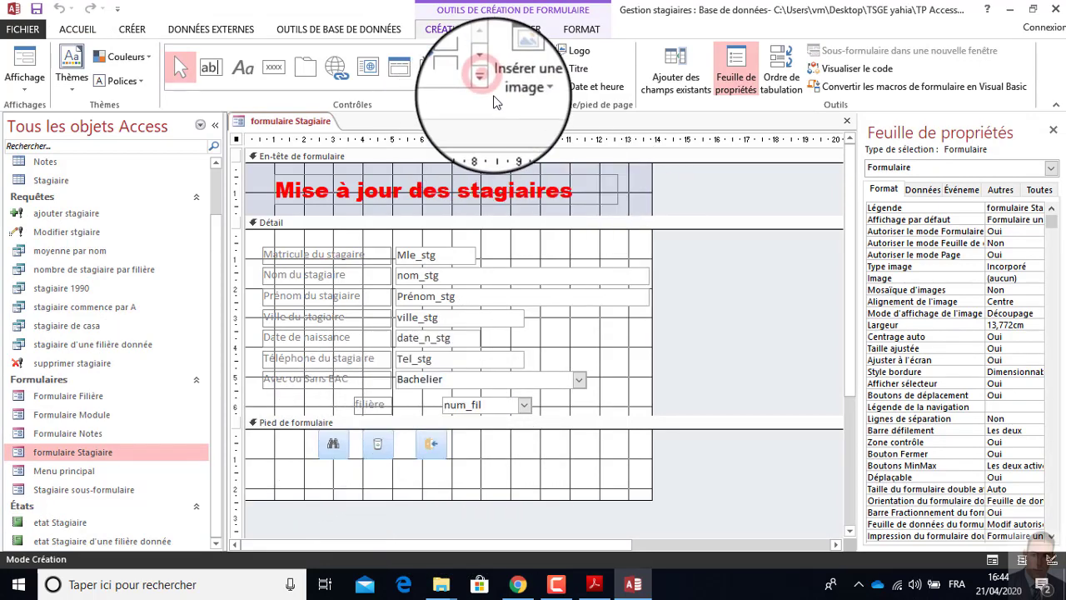
left_click(273, 67)
left_click(468, 438)
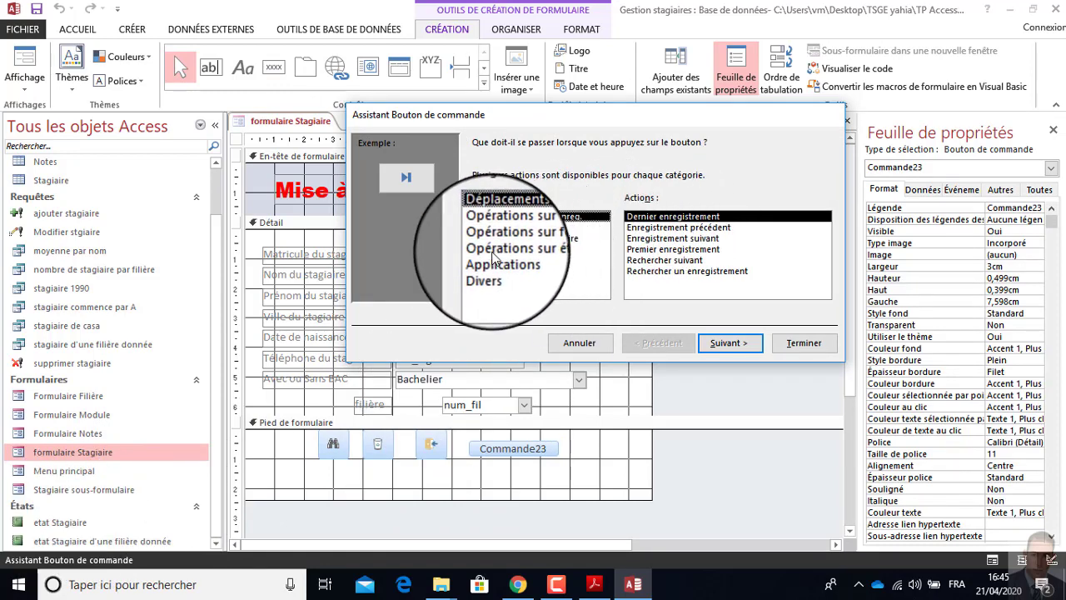
left_click(537, 252)
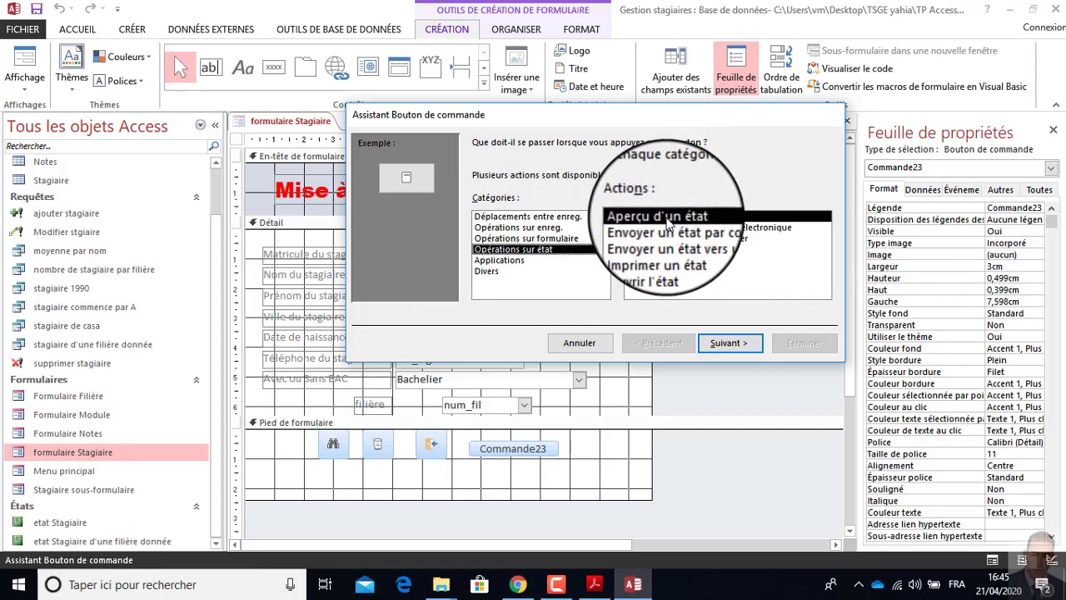
left_click(730, 348)
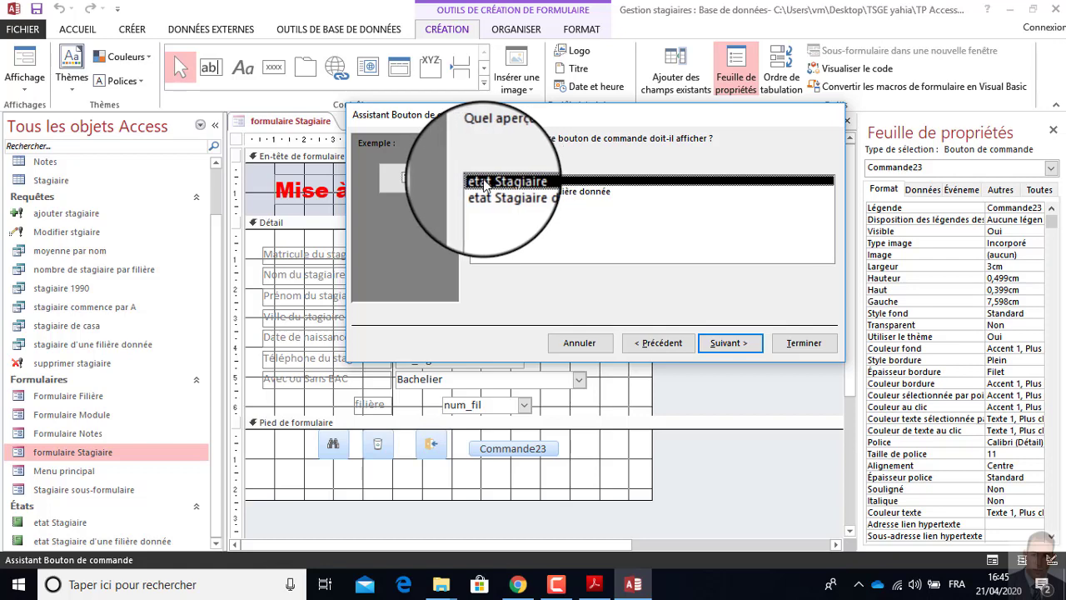
left_click(729, 343)
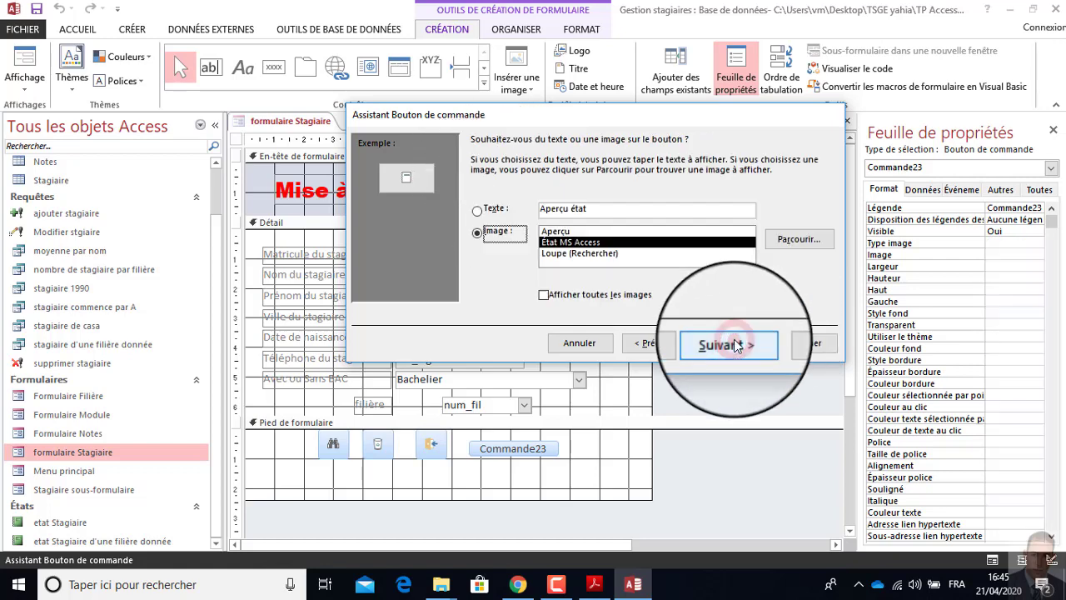
Use the Aperçu image on the new button, keep the proposed button name, and finish the command button wizard.
left_click(560, 233)
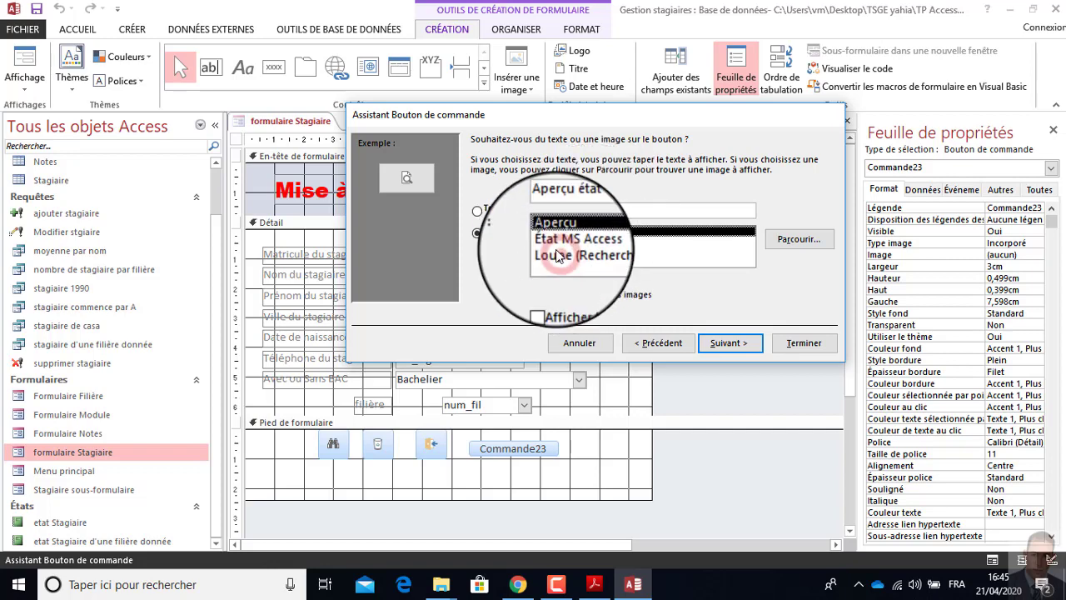
left_click(560, 234)
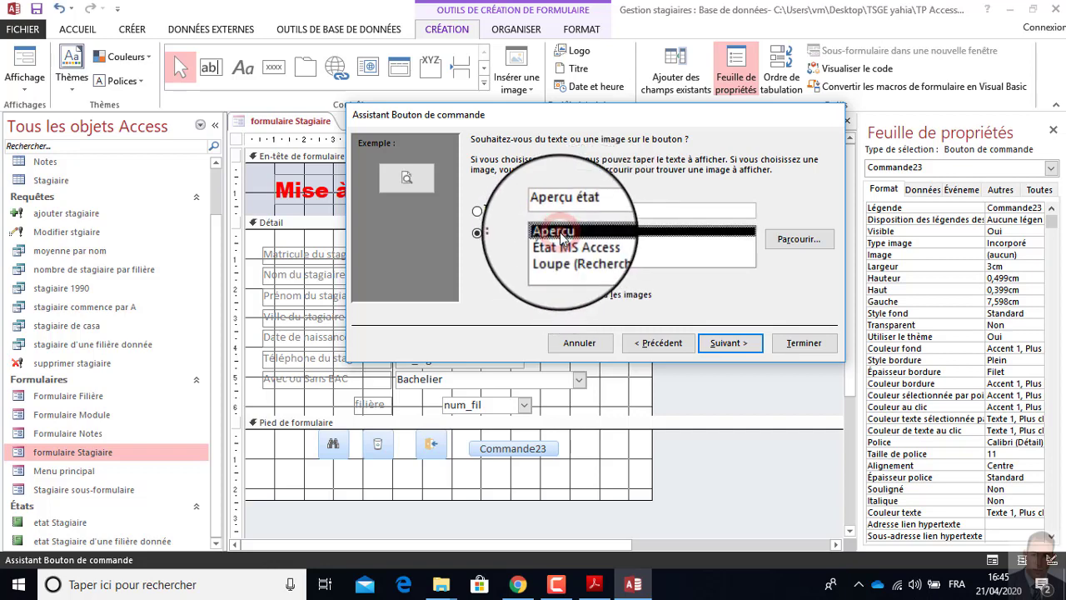
left_click(740, 343)
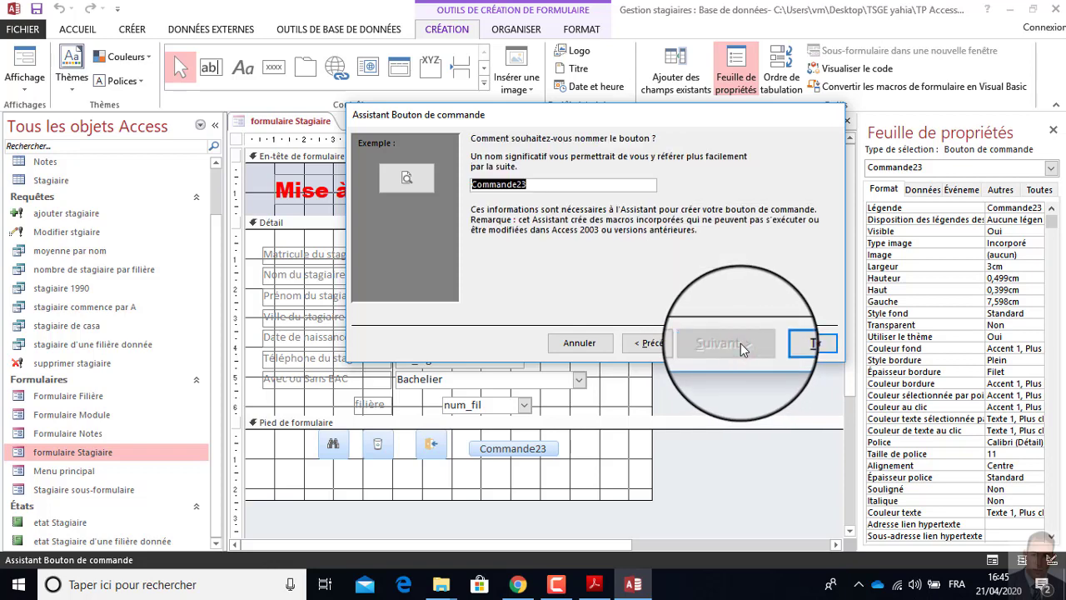
left_click(810, 340)
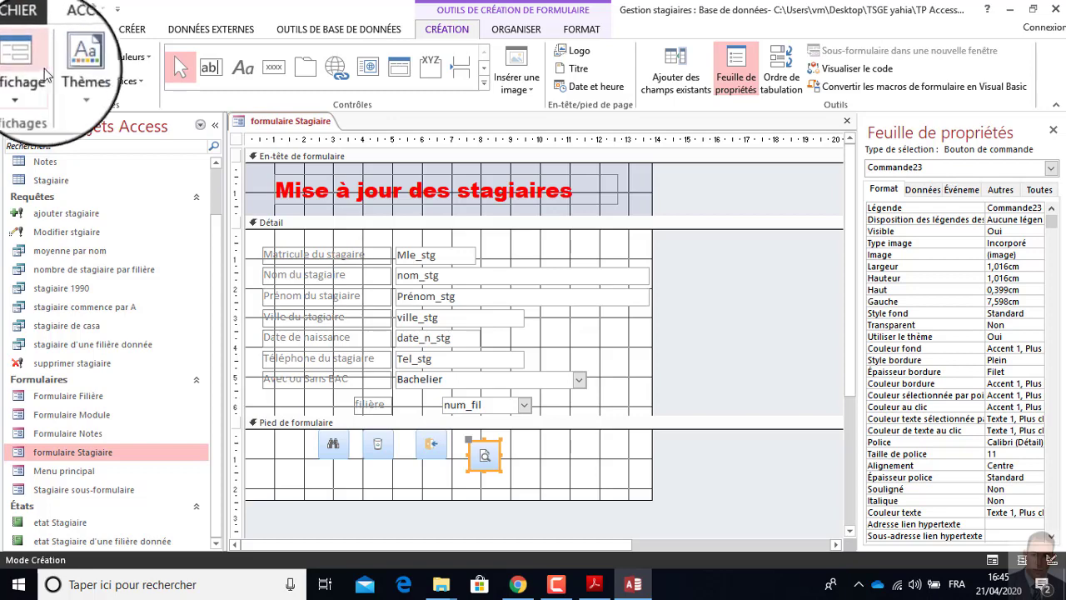
Test the report preview button in form view, then close the trainee form and the report preview.
left_click(25, 58)
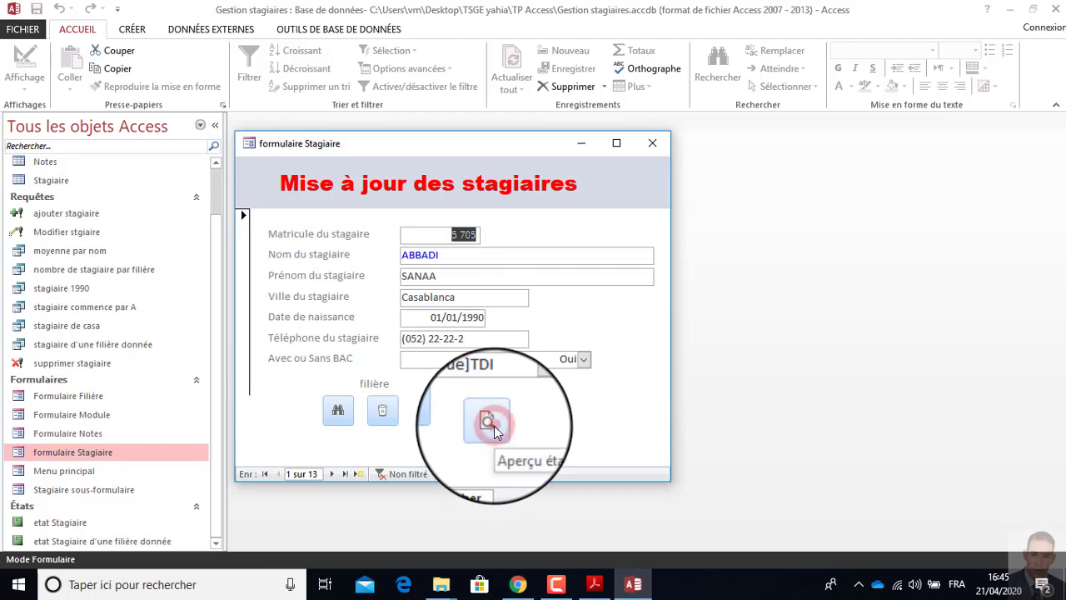
left_click(493, 428)
left_click_drag(523, 141, 220, 171)
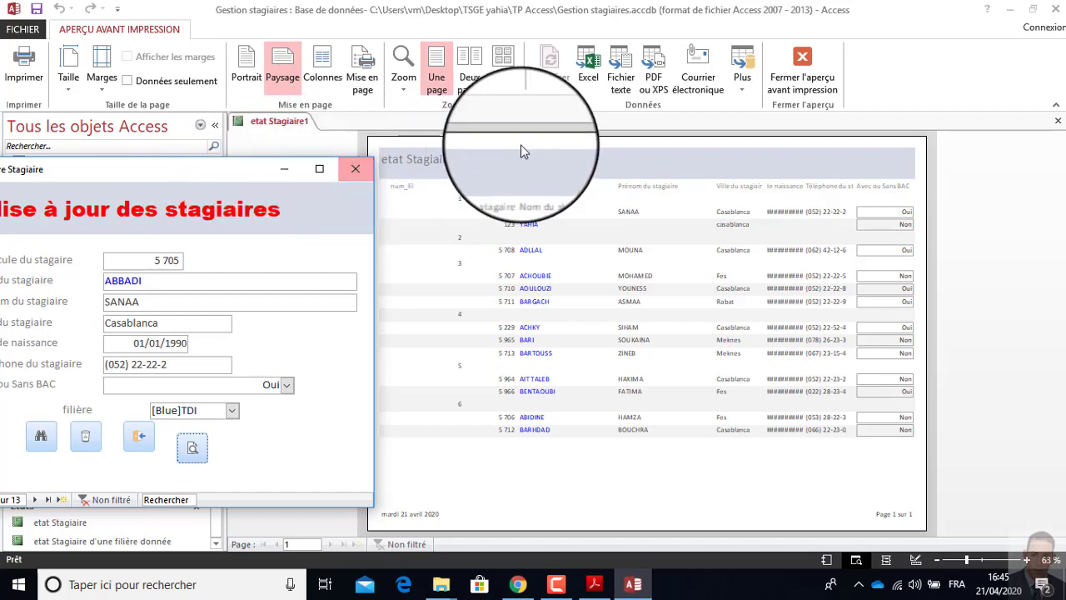
left_click(347, 169)
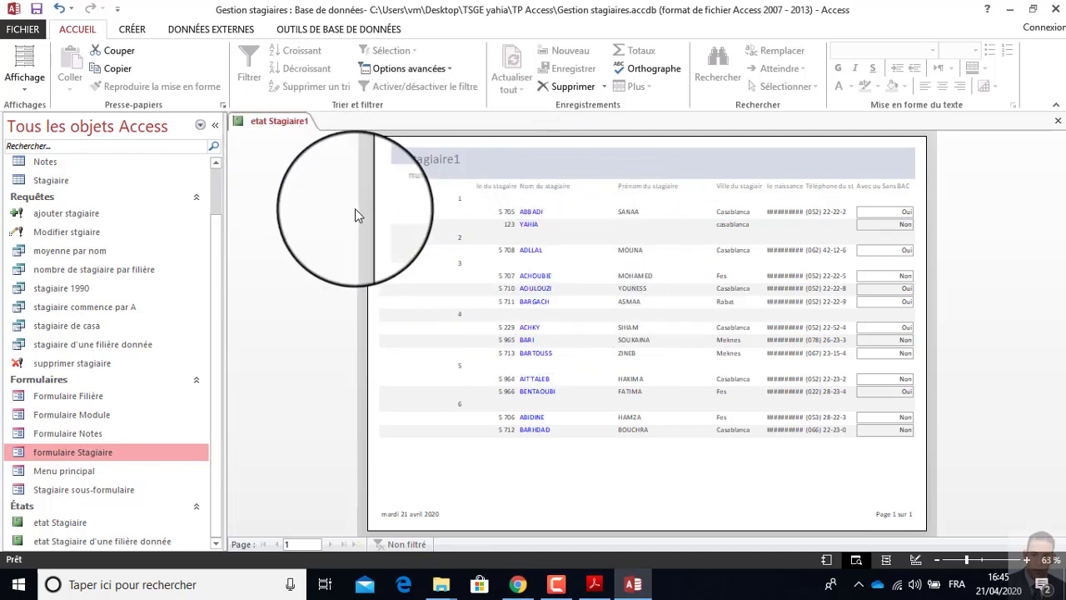
left_click(1057, 122)
Switch to the Ateliers Access 2013 PDF in Adobe Acrobat Reader to read the exercise instructions.
left_click(595, 586)
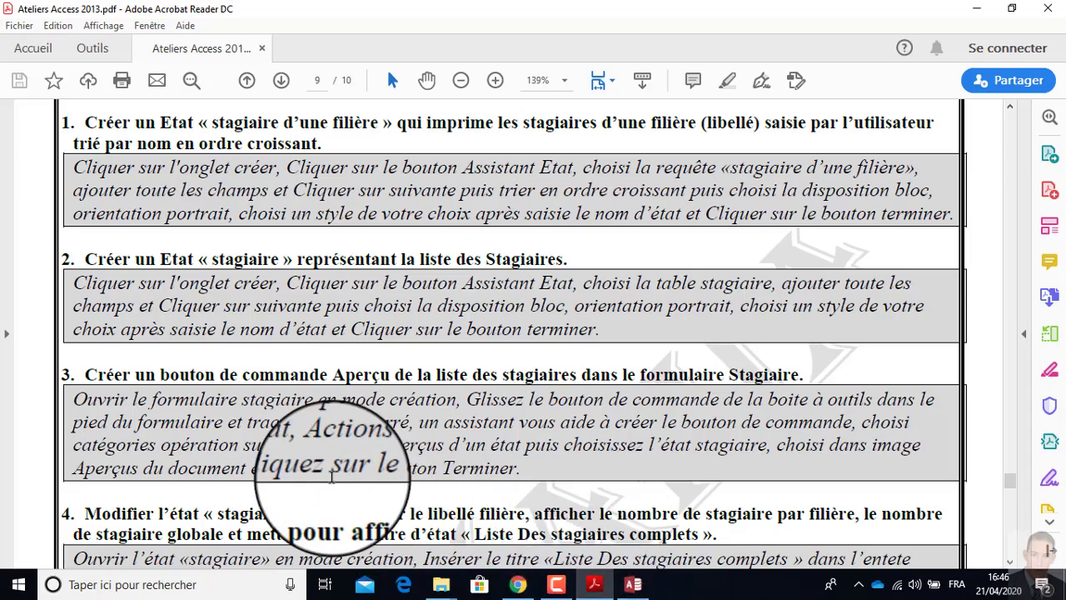